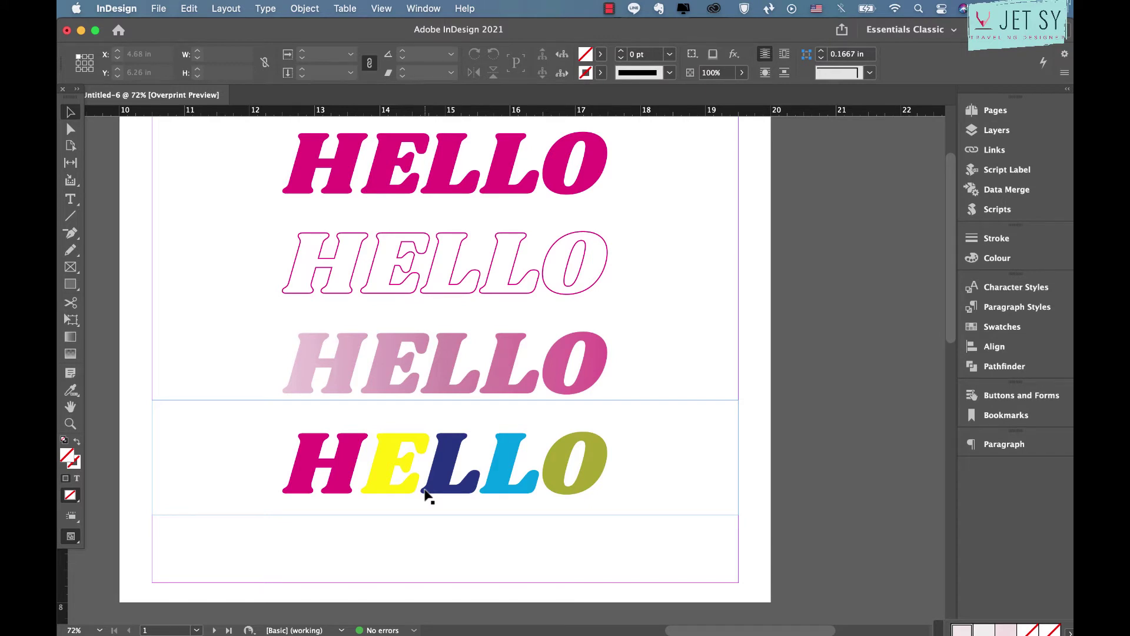
Draw a text frame about 6.94 by 2.4 in near the top of blank page 2 and enter SAMPLE in it
scroll(427, 496, "down", 15)
scroll(428, 496, "left", 5)
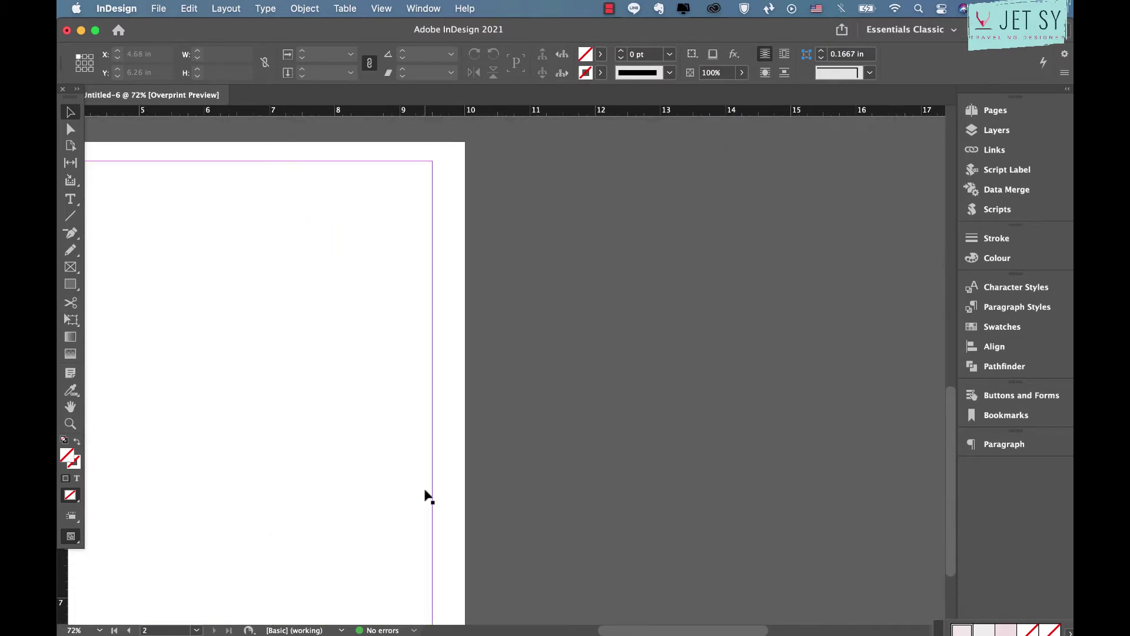
scroll(427, 497, "left", 5)
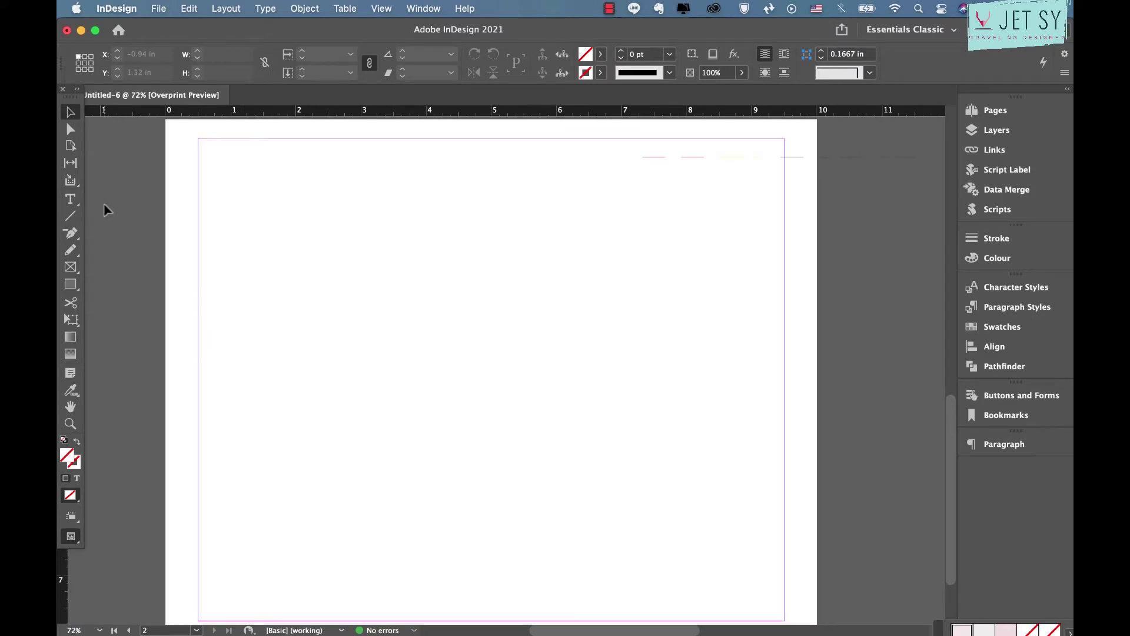
left_click(70, 199)
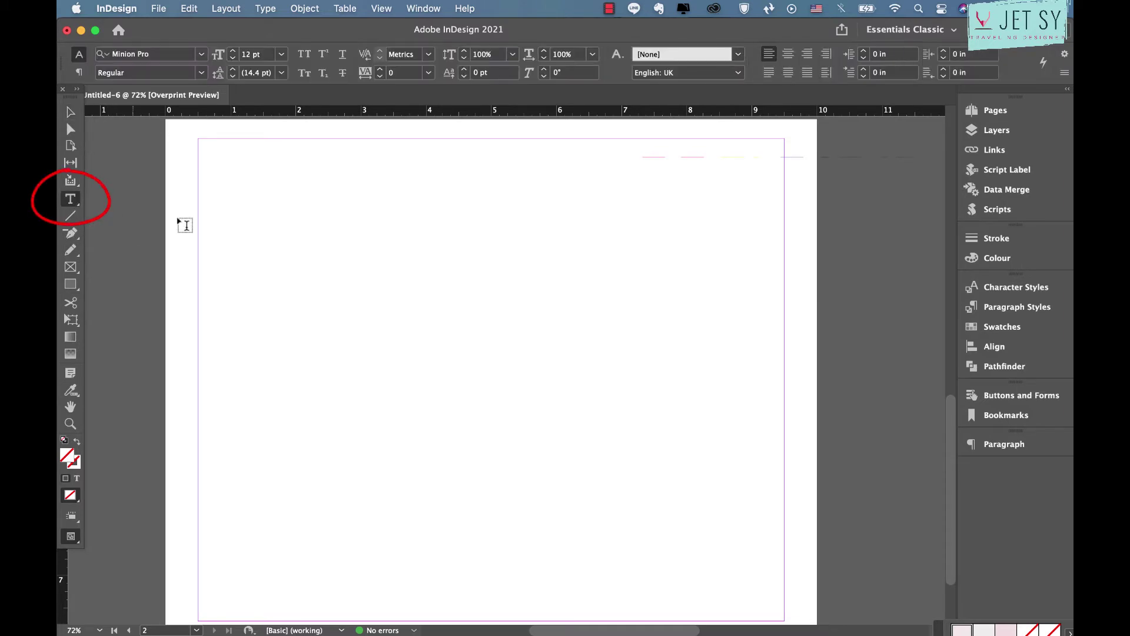
left_click_drag(228, 215, 679, 371)
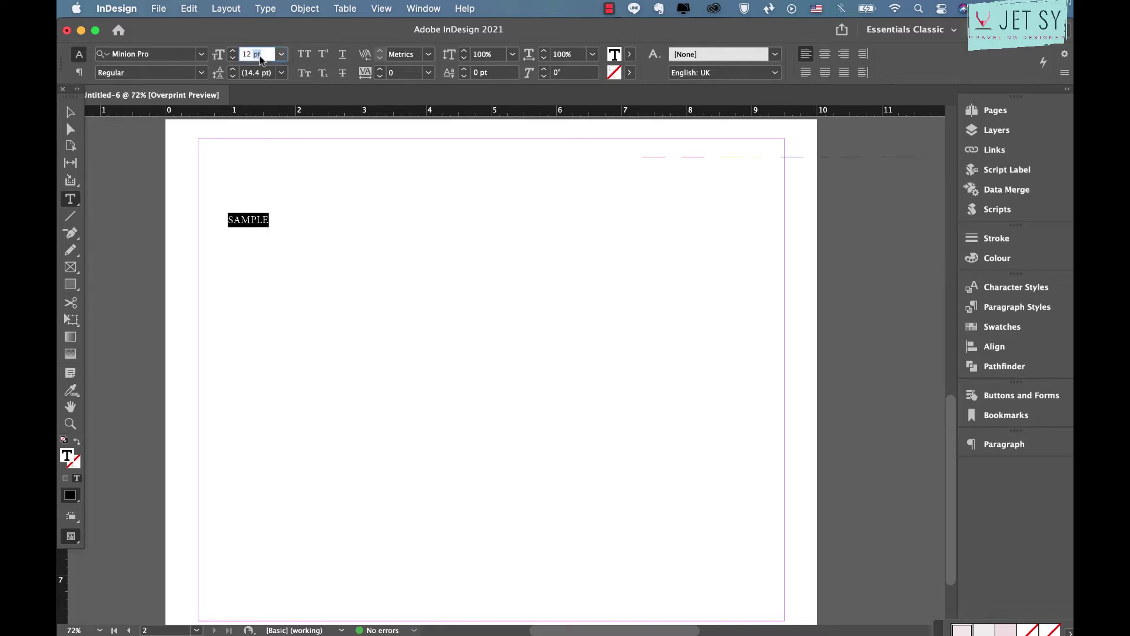
Format the SAMPLE text as 100 pt Shrikhand Regular
type("100")
left_click(179, 54)
double_click(179, 54)
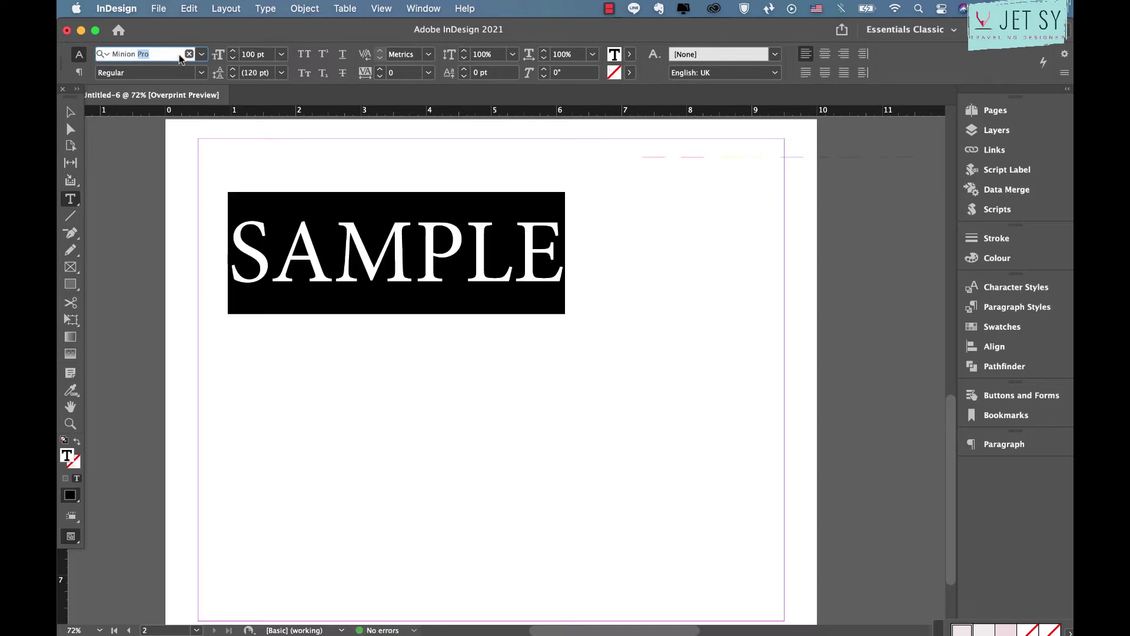
triple_click(179, 54)
type("SHRIK")
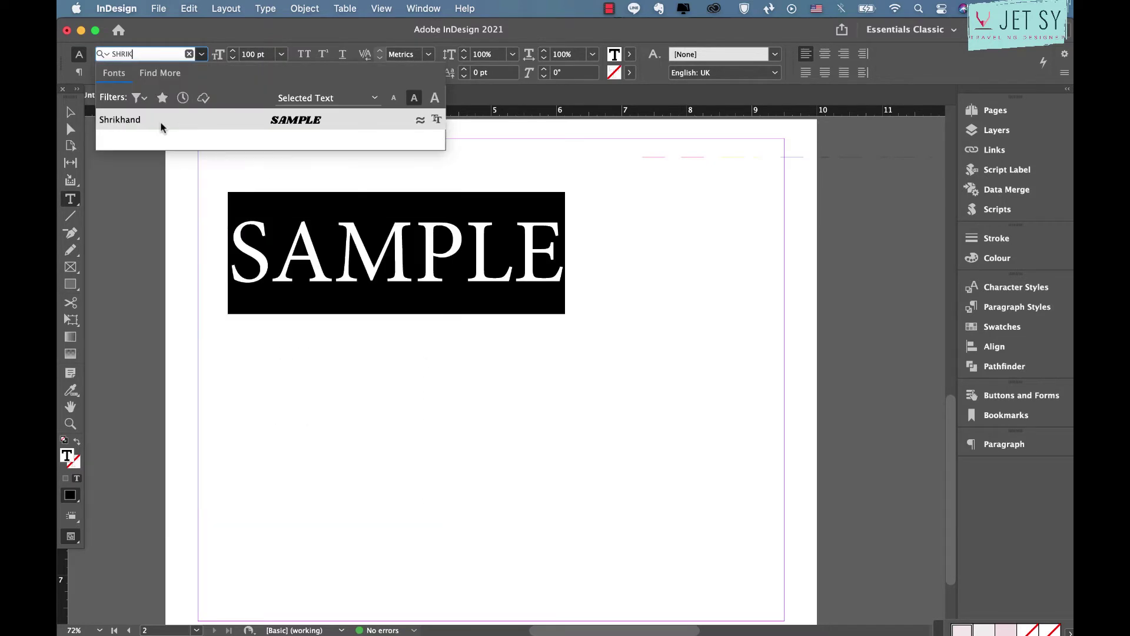
left_click(161, 120)
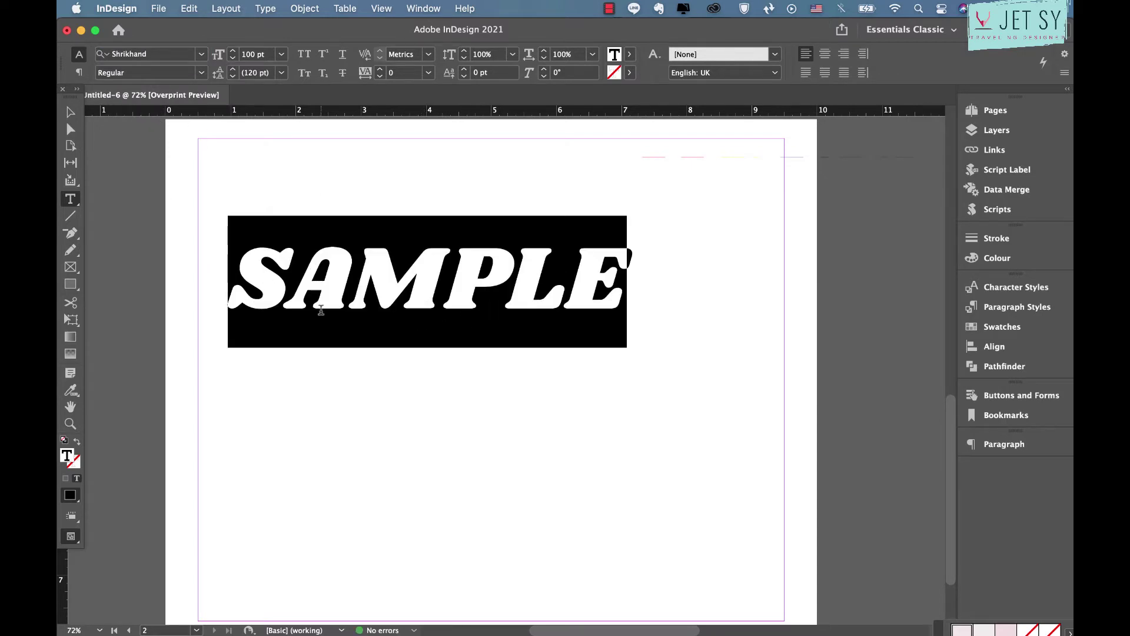
scroll(321, 310, "down", 1)
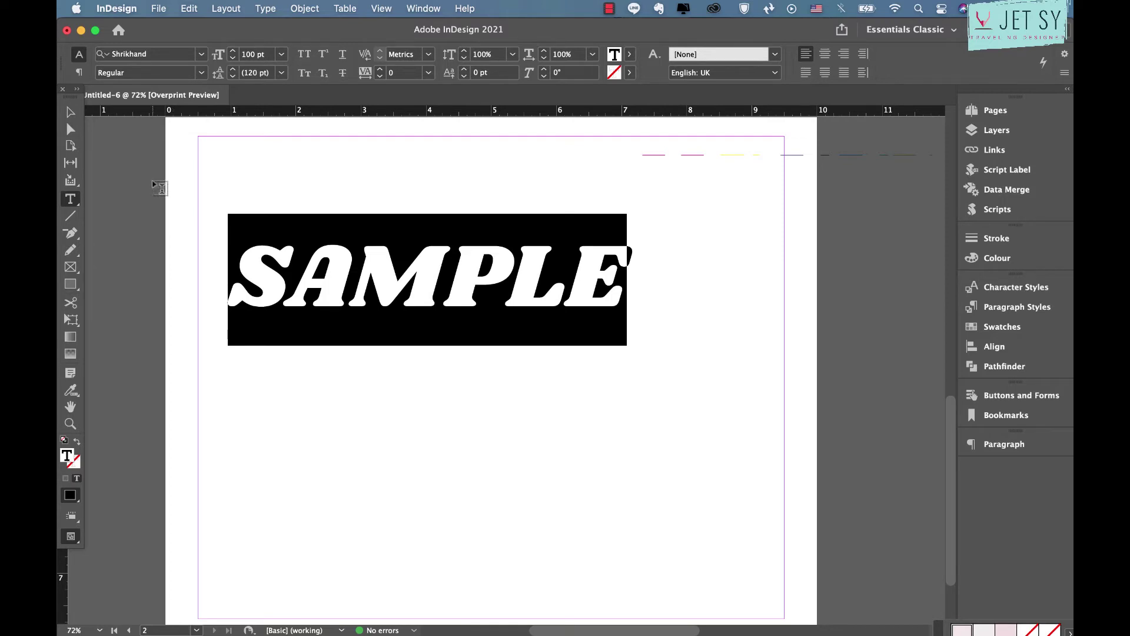
Fill the container of the SAMPLE text frame with bright green, 00d34c
left_click(70, 113)
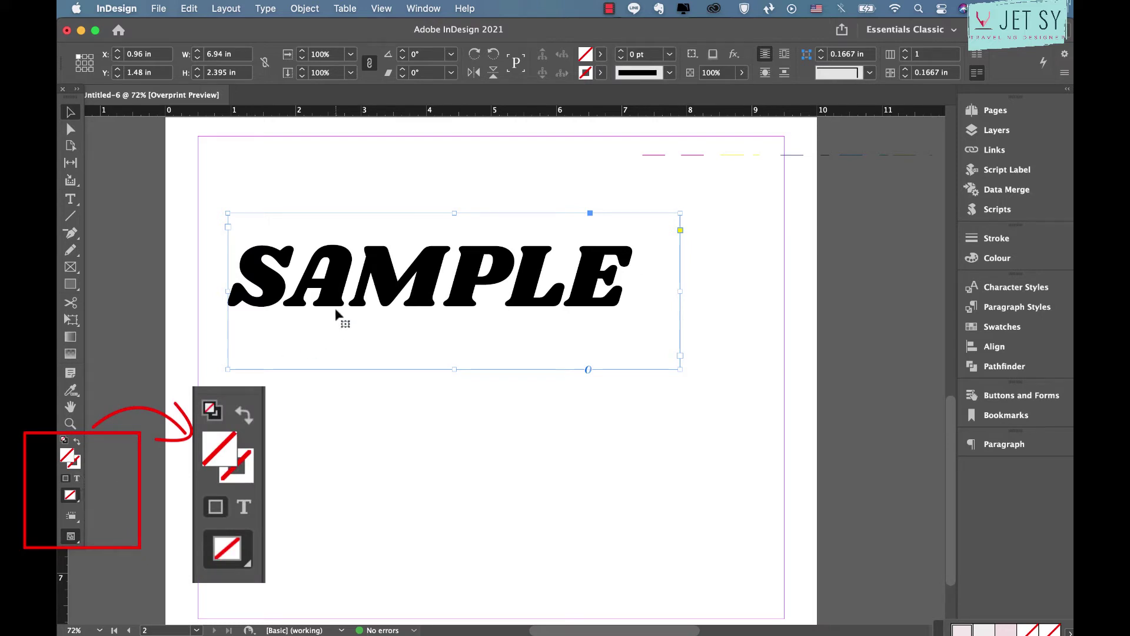
double_click(67, 459)
left_click(430, 272)
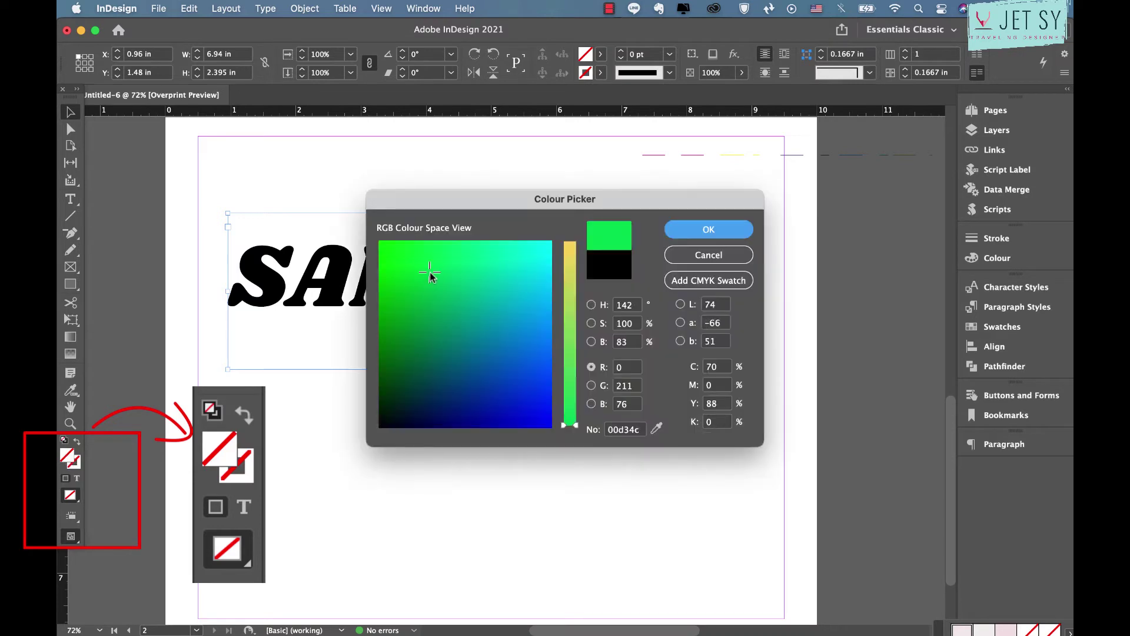
left_click(708, 230)
left_click(707, 231)
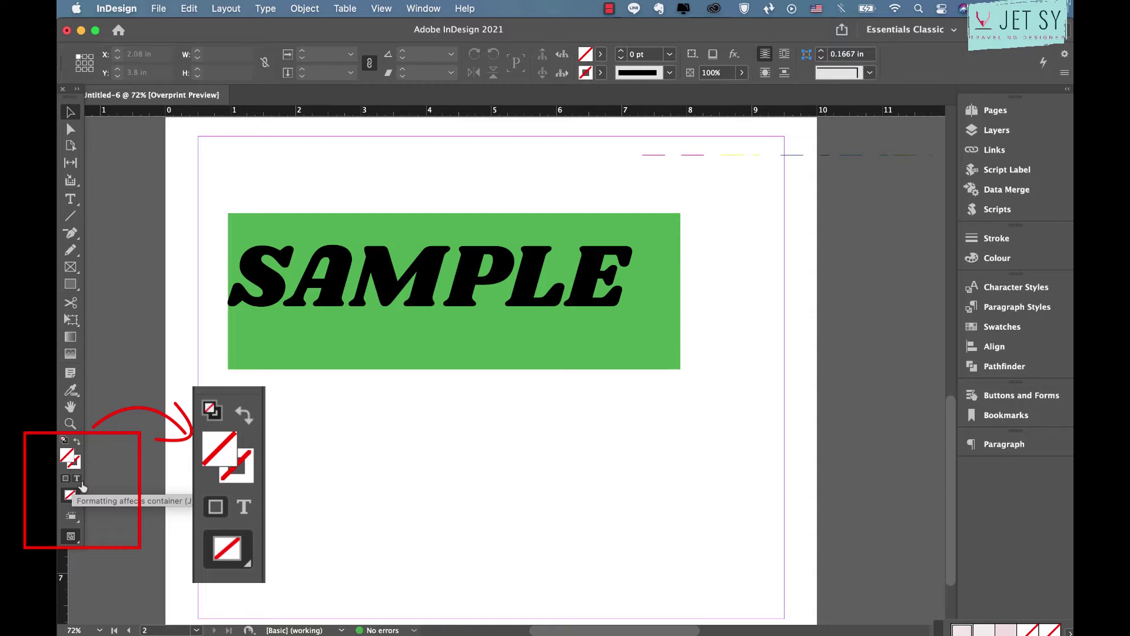
Undo the frame's green fill and make colour formatting affect the text instead of the container
left_click(79, 480)
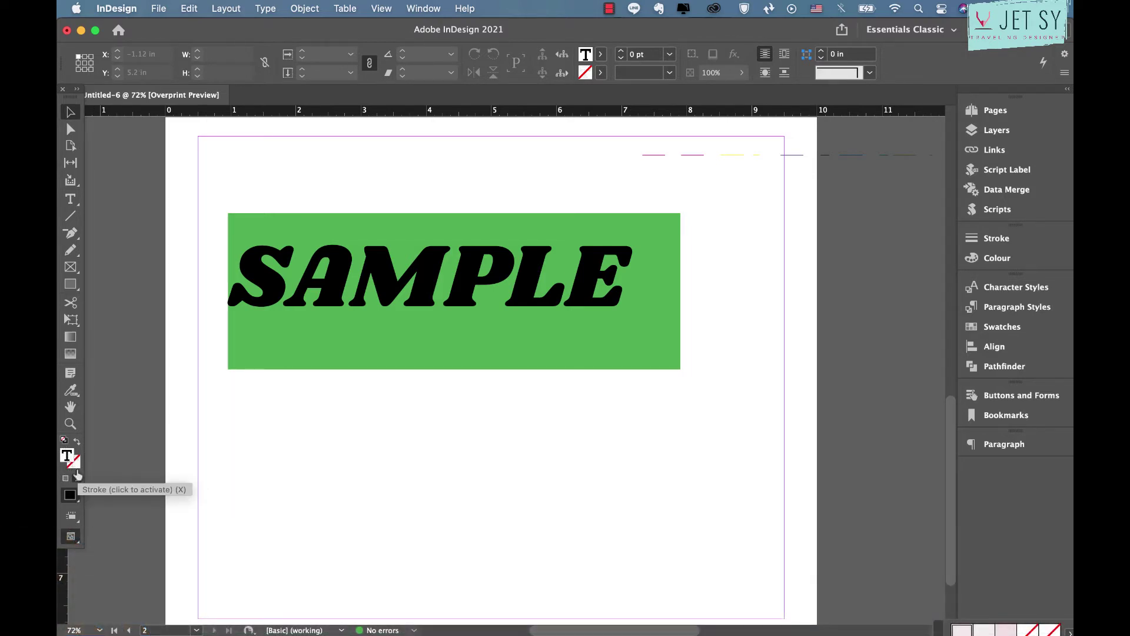
left_click(67, 480)
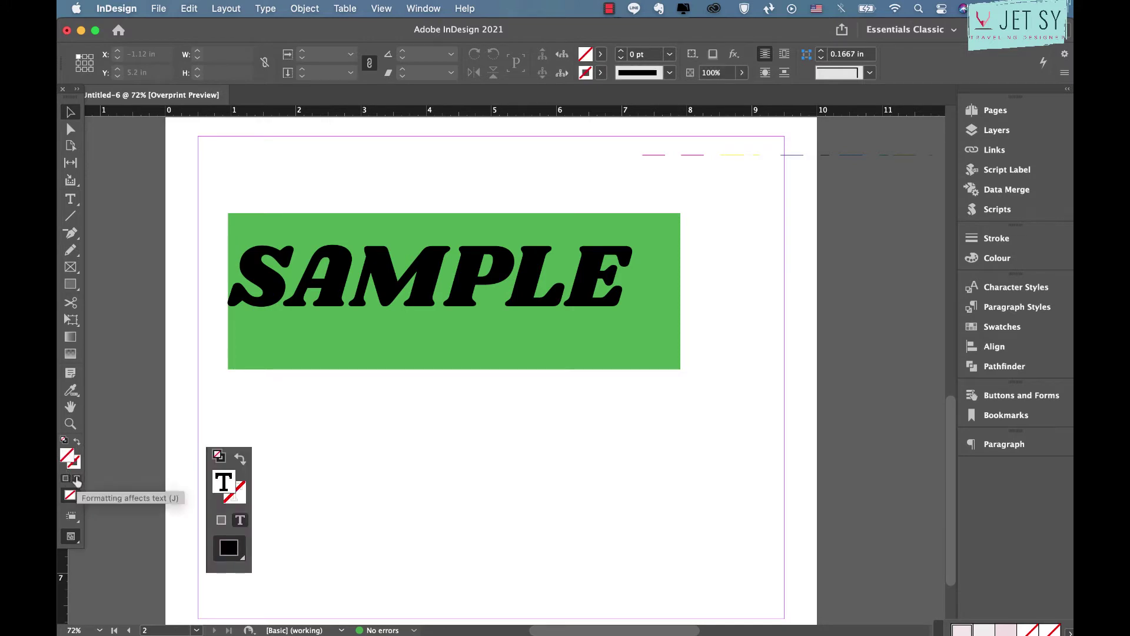
left_click(77, 480)
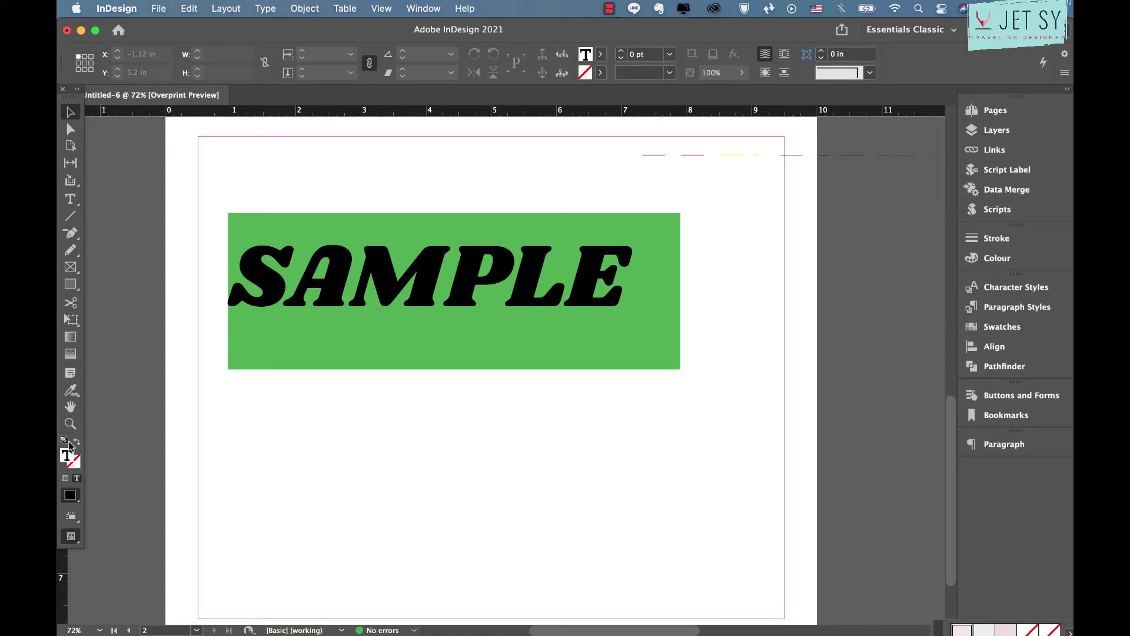
key("super+z")
left_click(77, 480)
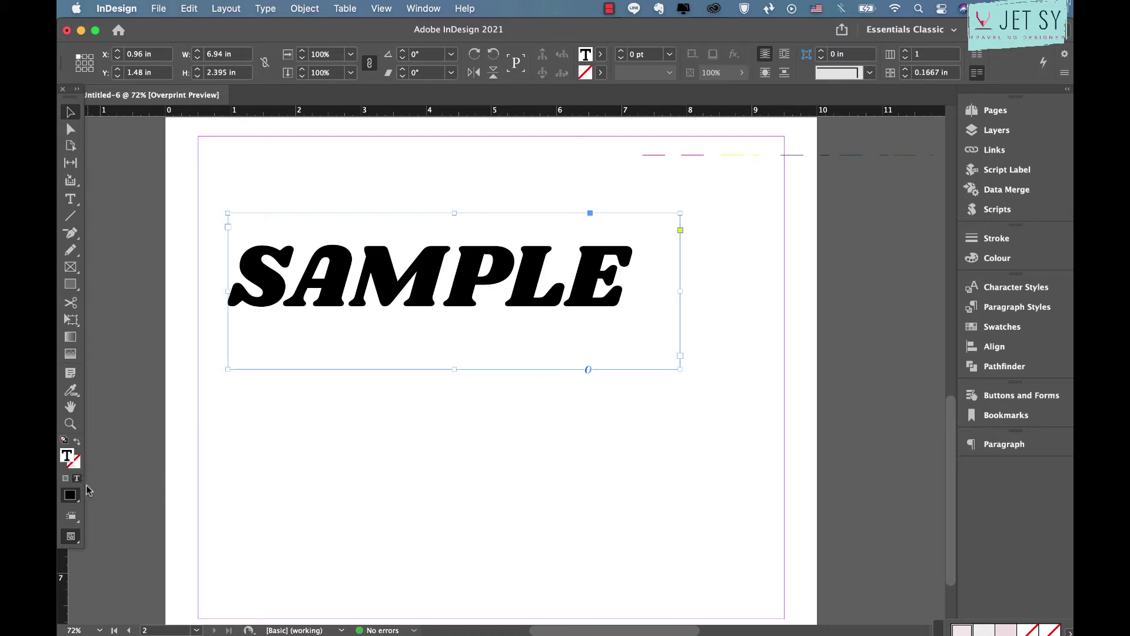
Set the fill colour of the SAMPLE text to dark purple, 4f2d56
double_click(68, 459)
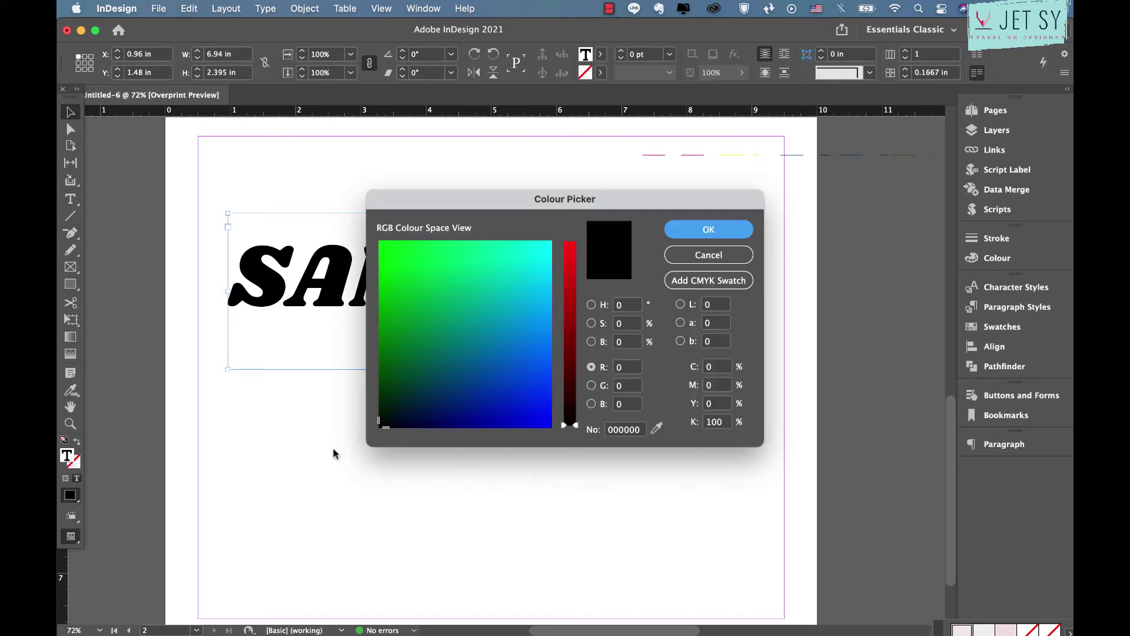
left_click_drag(605, 194, 599, 306)
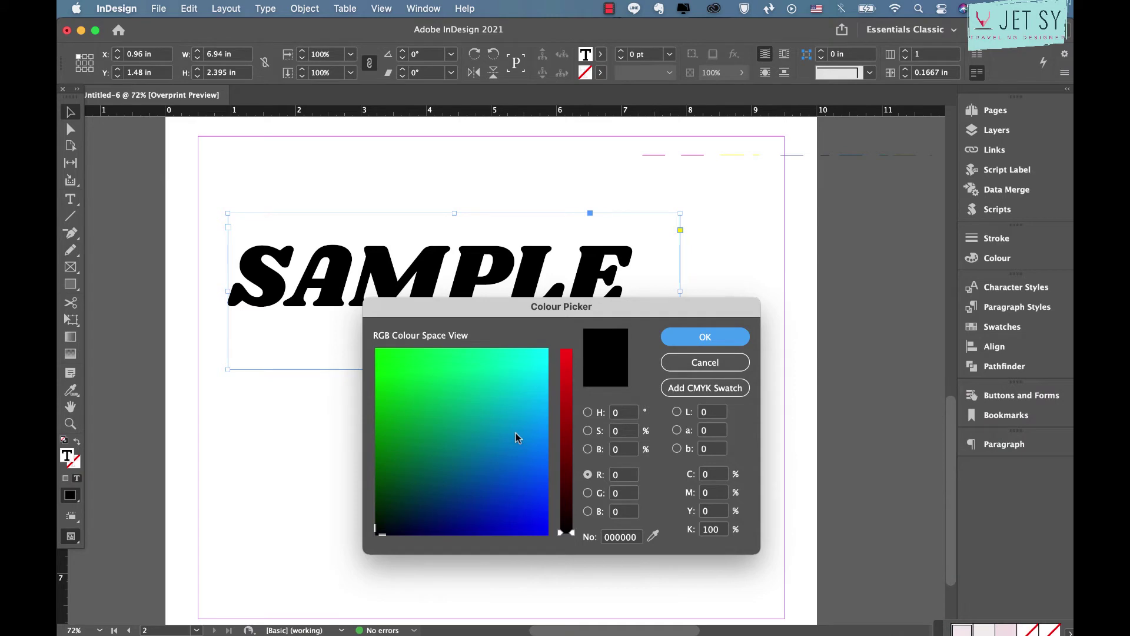
left_click(498, 401)
mouse_move(566, 421)
left_mouse_down()
mouse_move(565, 496)
mouse_move(565, 433)
left_mouse_up()
left_click_drag(463, 473, 433, 501)
left_click(565, 475)
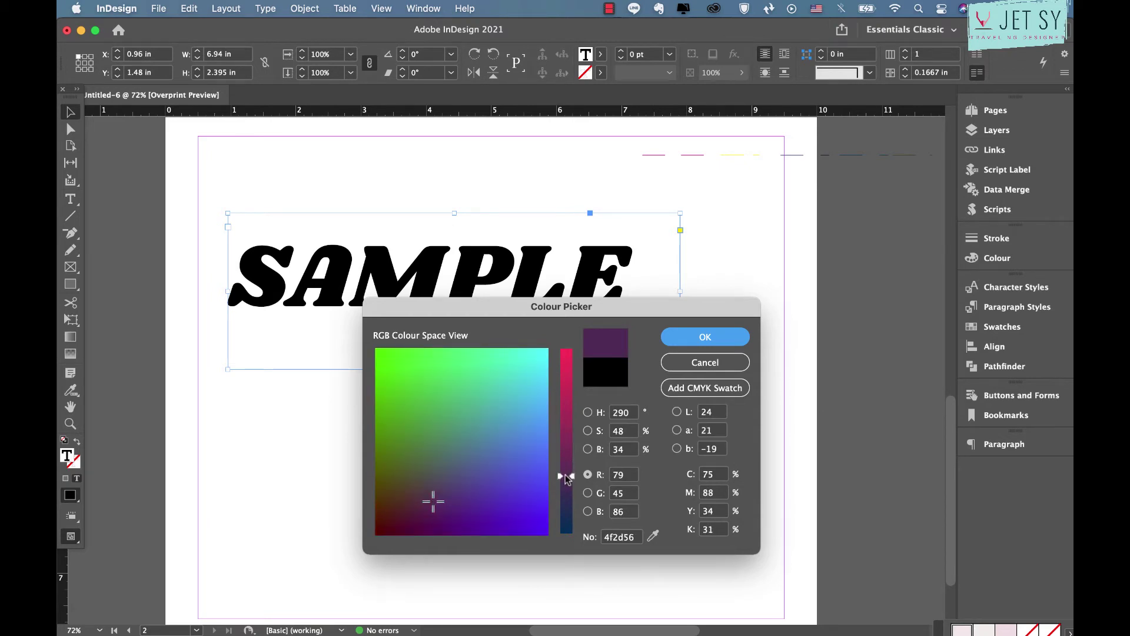
left_click(721, 337)
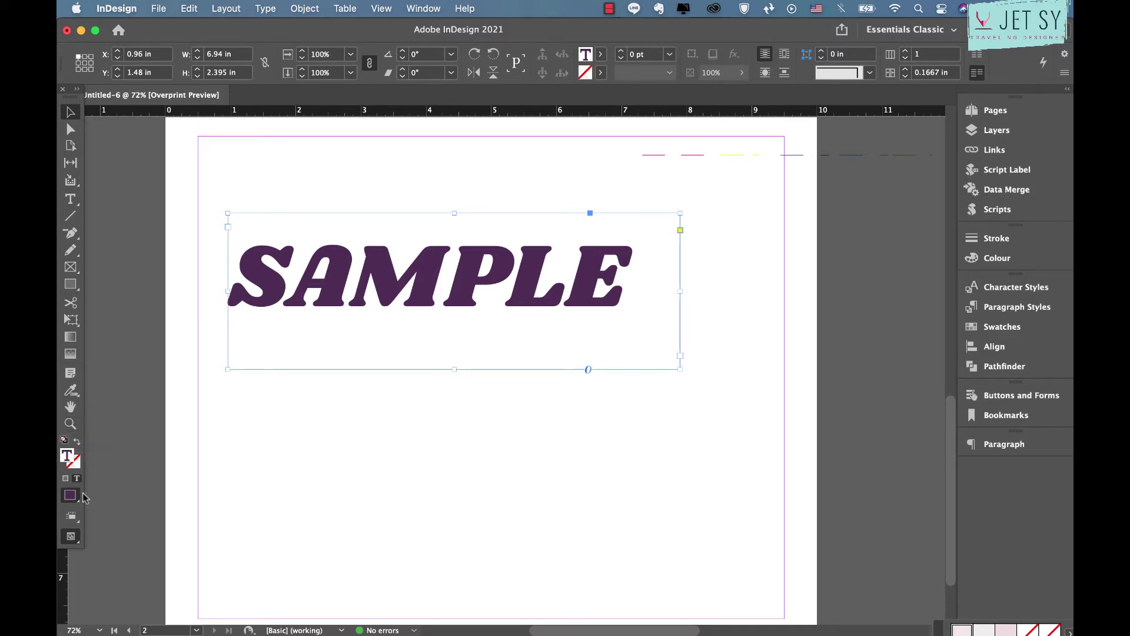
Give the SAMPLE text a yellow stroke with RGB values 255, 247, 64
left_click(77, 467)
double_click(77, 466)
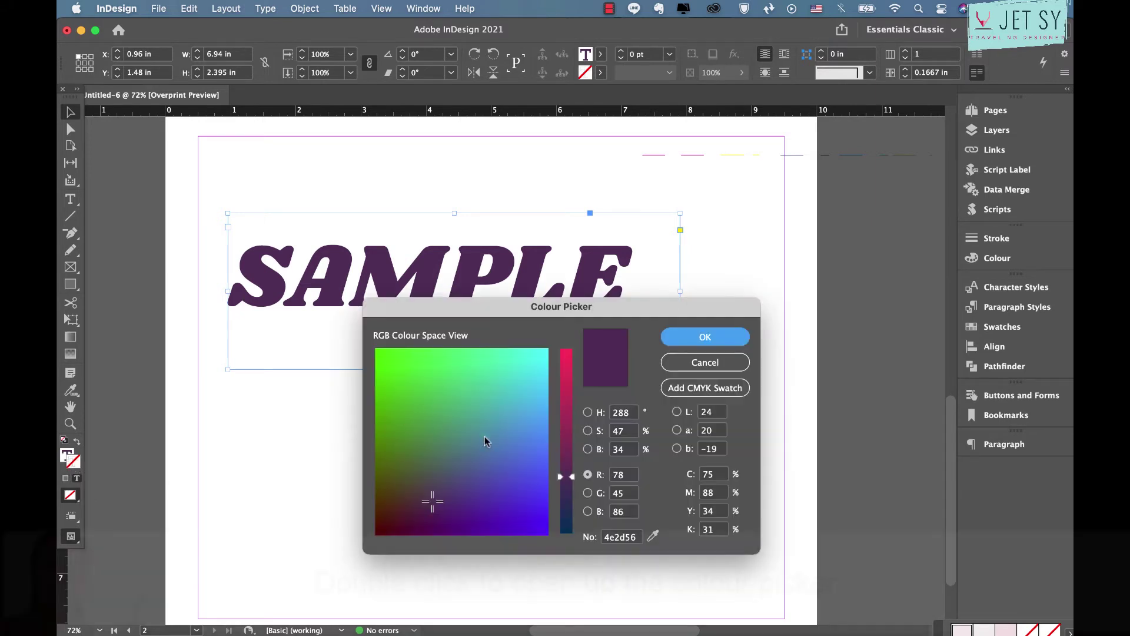
mouse_move(500, 422)
left_mouse_down()
mouse_move(411, 396)
mouse_move(385, 347)
mouse_move(507, 344)
mouse_move(418, 353)
left_mouse_up()
left_click_drag(566, 368, 565, 352)
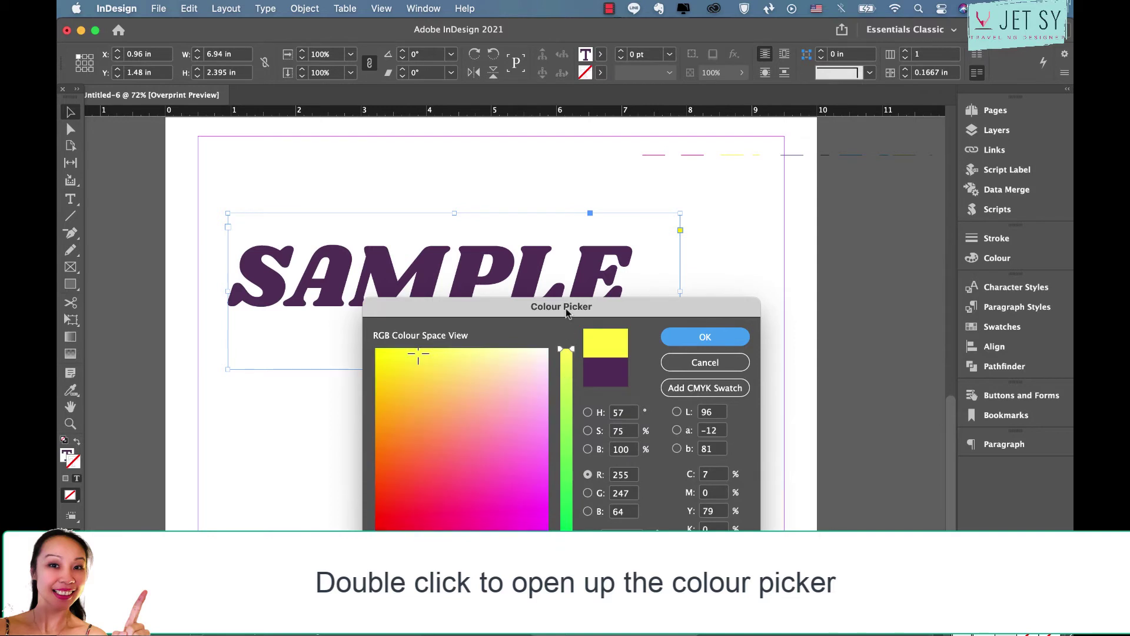
left_click(716, 346)
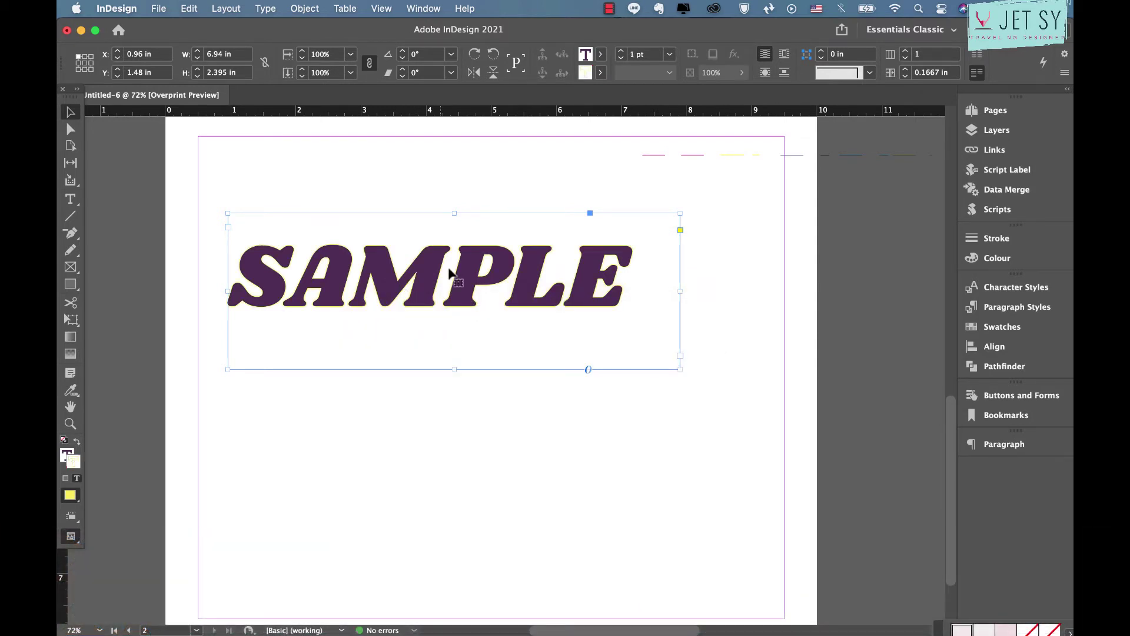
Examine the yellow outline around the SAMPLE letters up close
scroll(448, 266, "up", 1)
scroll(449, 267, "up", 3)
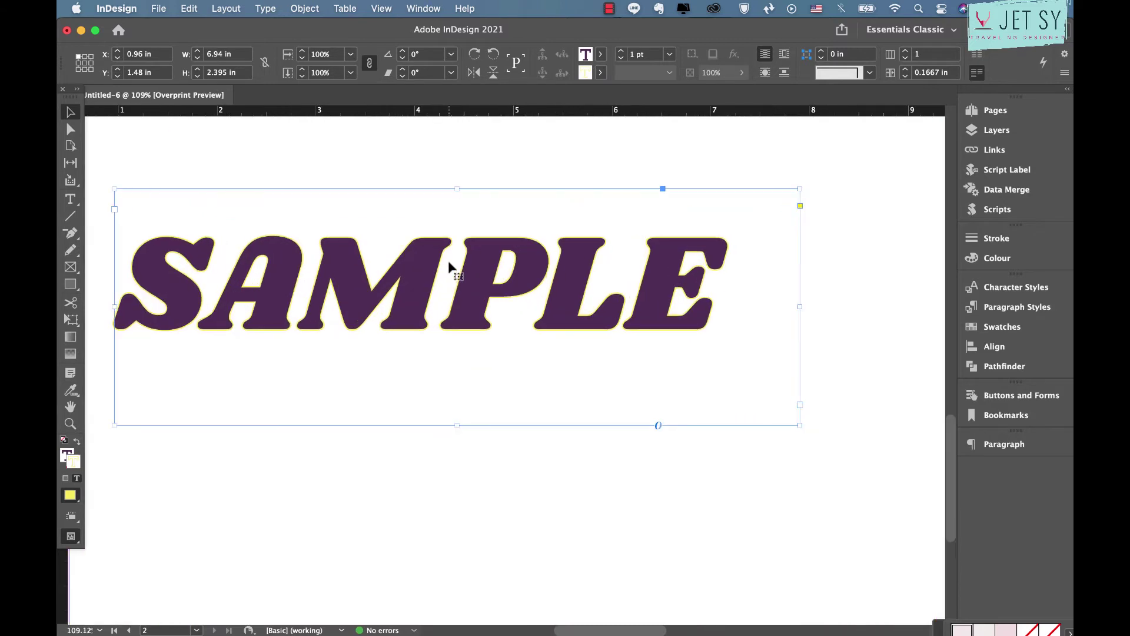
scroll(449, 266, "up", 4)
scroll(448, 266, "left", 2)
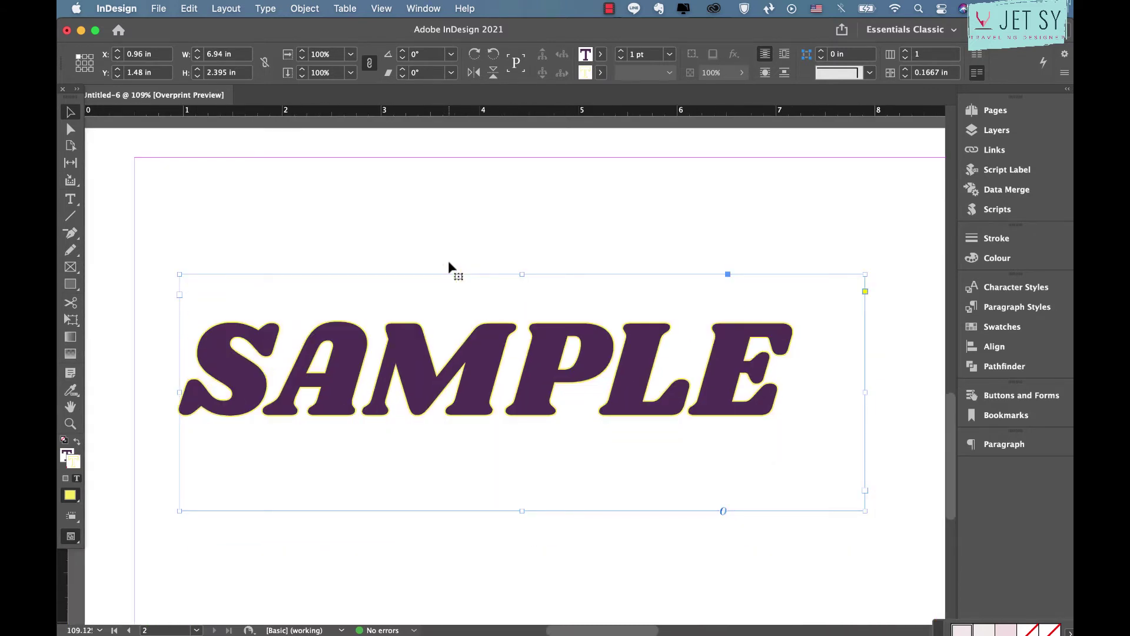
scroll(447, 260, "up", 3)
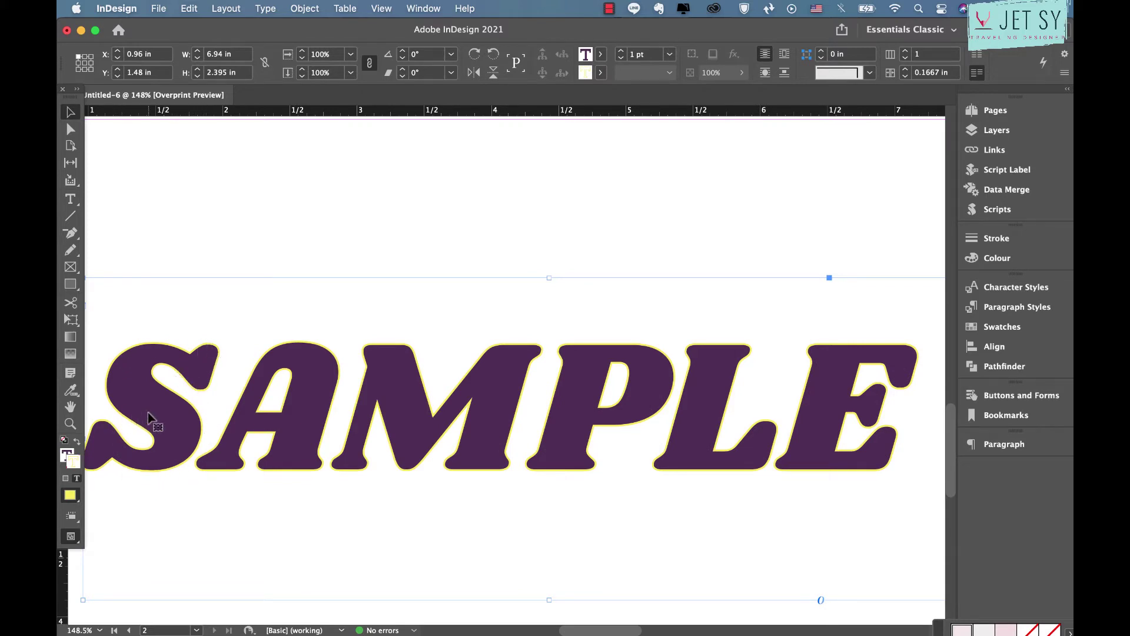
scroll(226, 349, "down", 2)
scroll(226, 349, "left", 2)
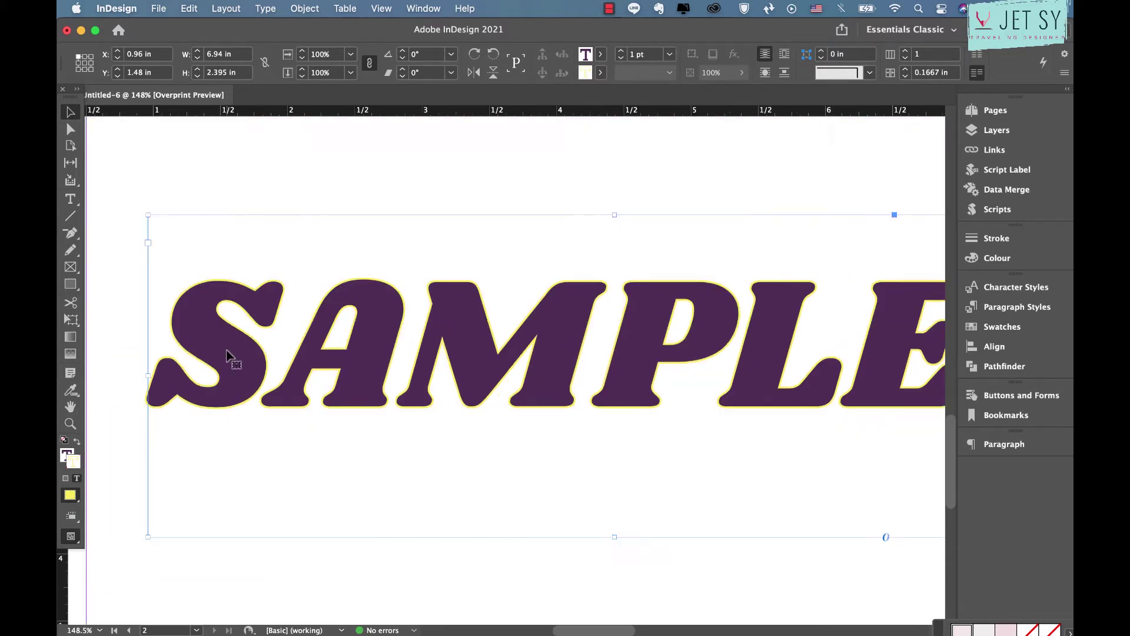
scroll(227, 350, "down", 2)
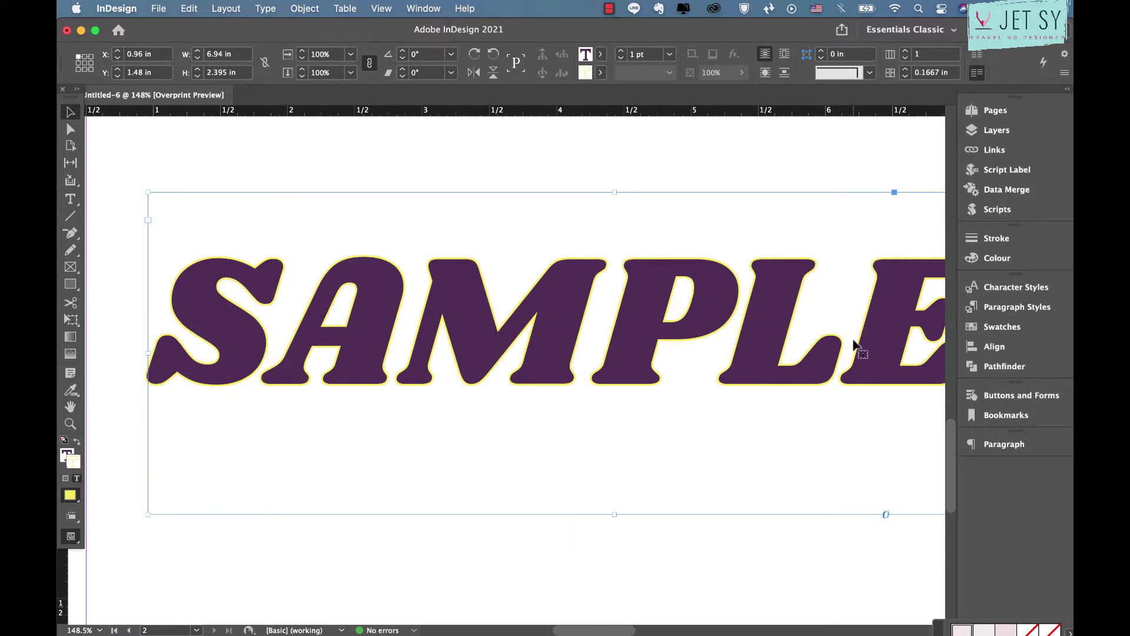
Try stroke weights of 5 pt and 3 pt on the SAMPLE text, and settle on 5 pt
left_click(434, 7)
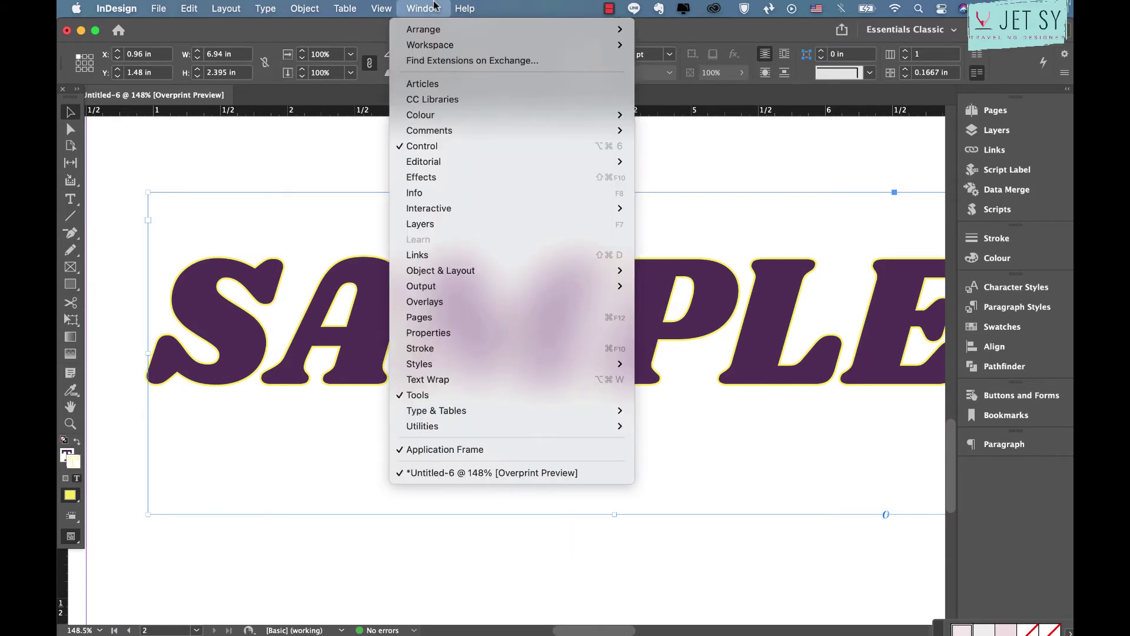
left_click(474, 349)
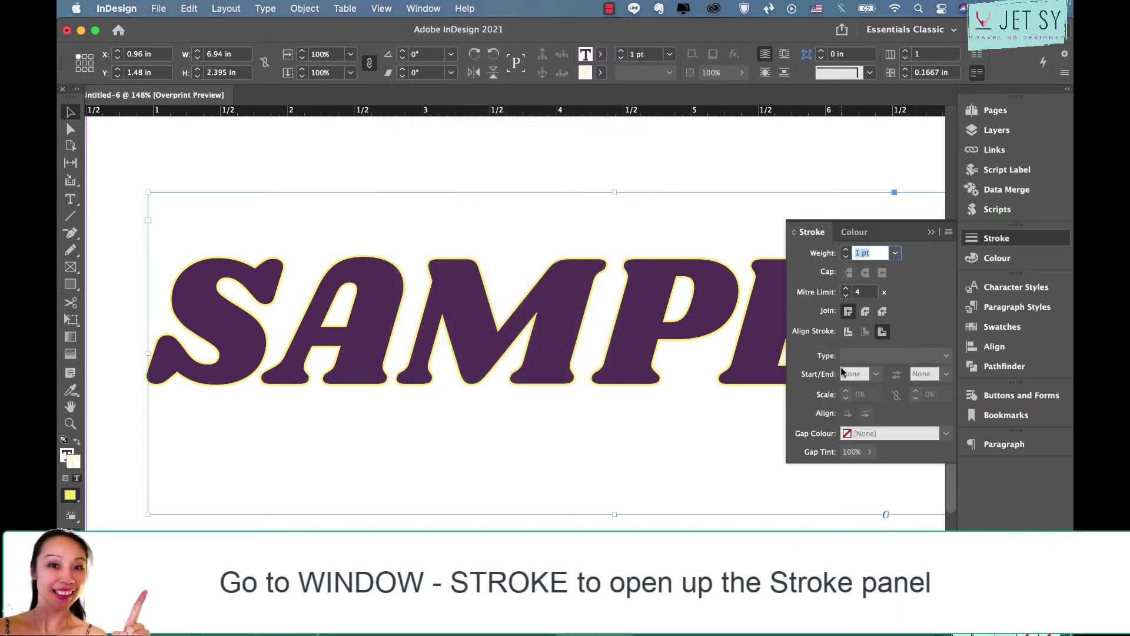
left_click(894, 252)
left_click(883, 387)
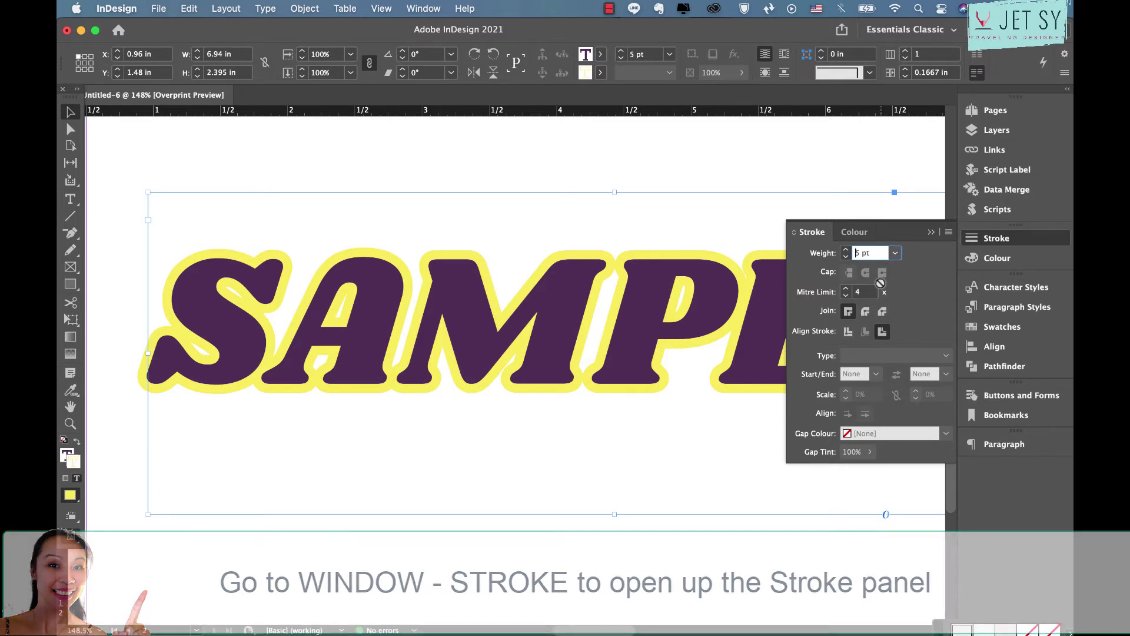
left_click(895, 253)
left_click(875, 357)
left_click(931, 232)
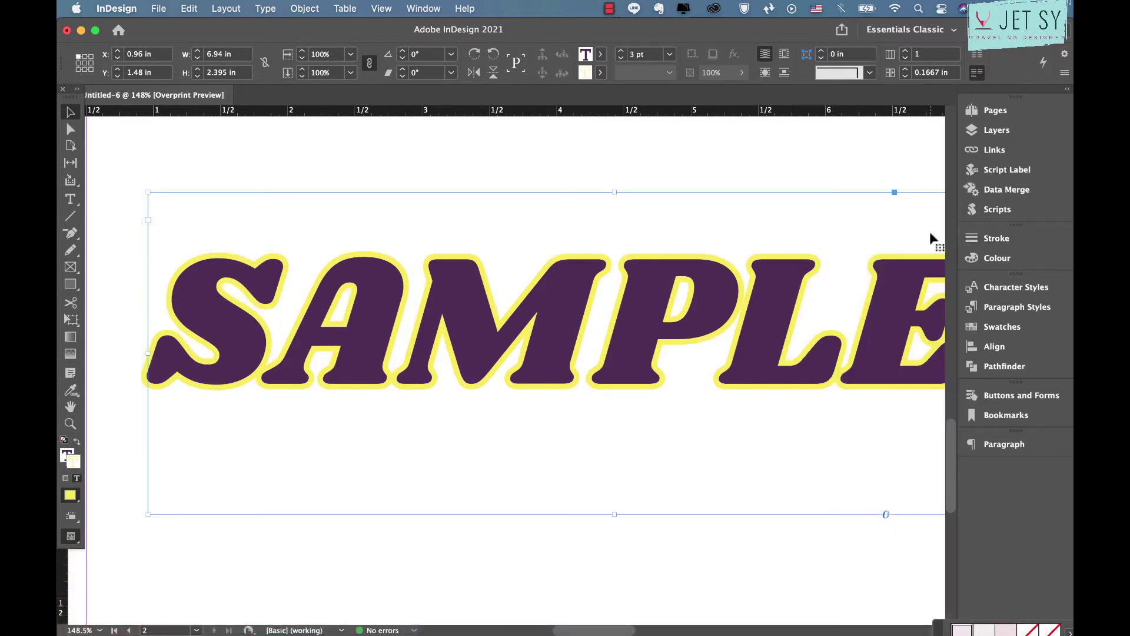
left_click(669, 54)
left_click(652, 188)
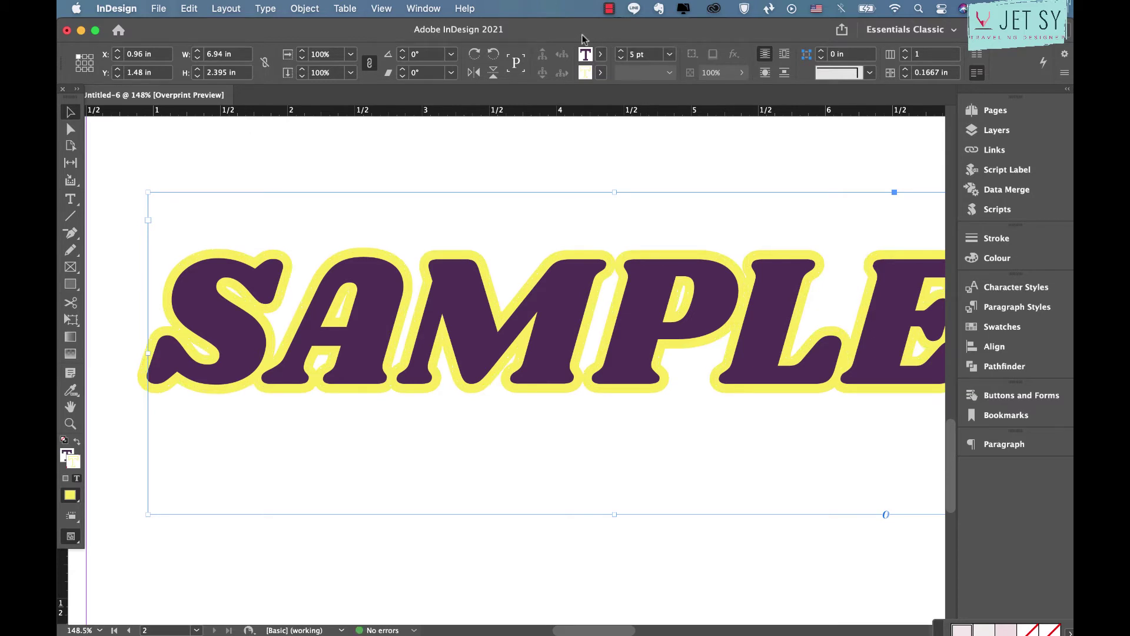
Remove the yellow stroke from the SAMPLE text by applying None to it
left_click(118, 529)
left_click_drag(70, 495, 123, 521)
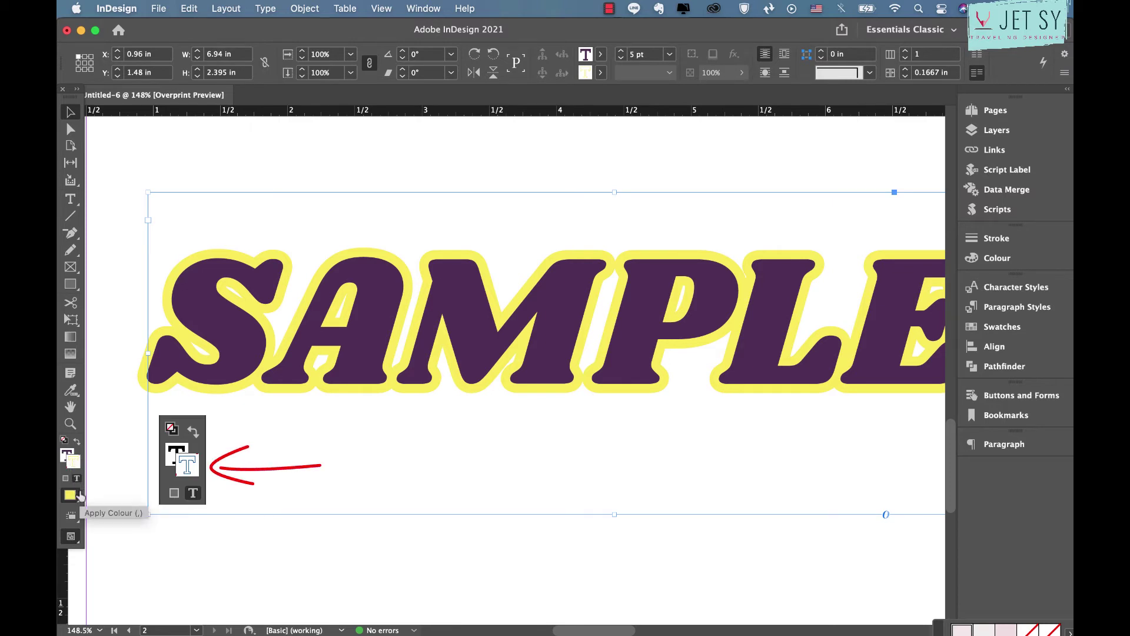
left_click(80, 497)
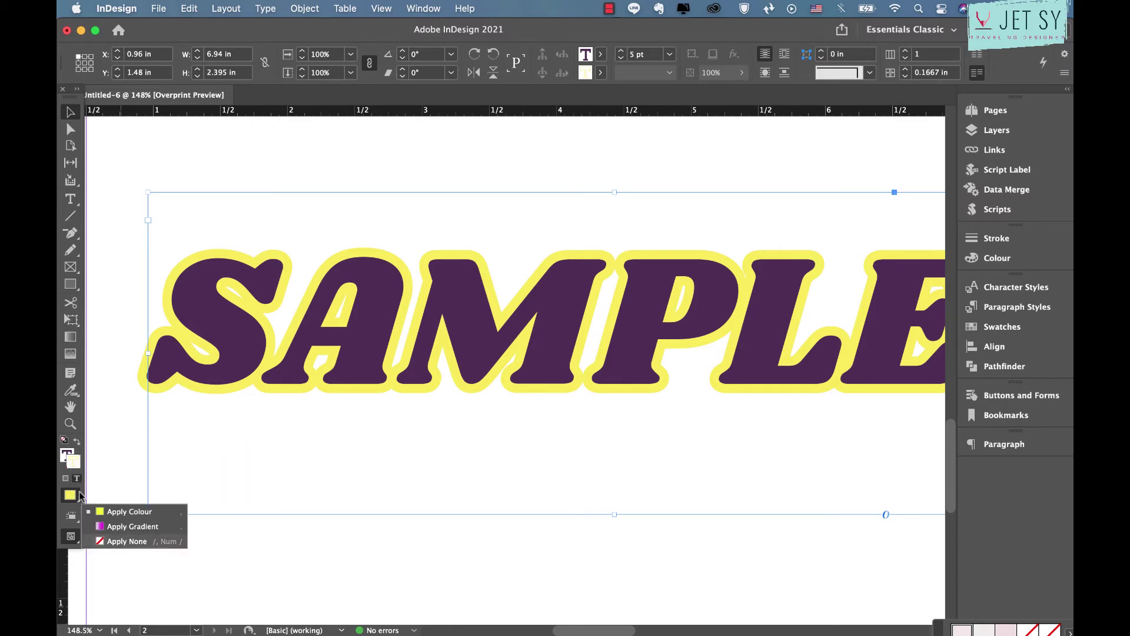
left_click(121, 540)
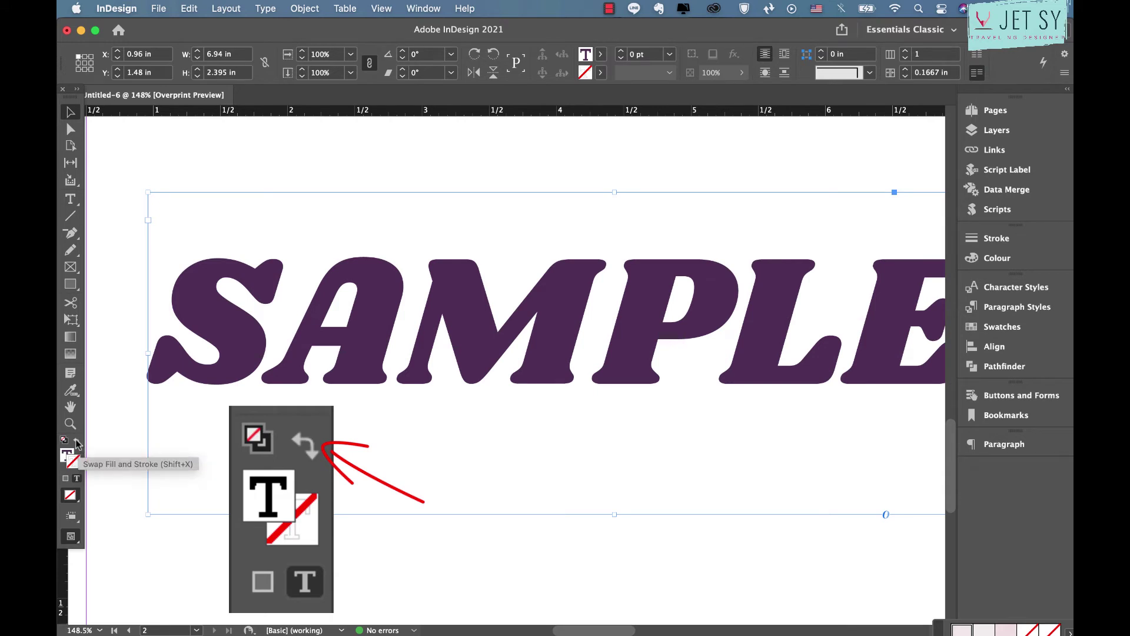
Swap the SAMPLE text's fill and stroke colours, and swap them back
left_click(77, 442)
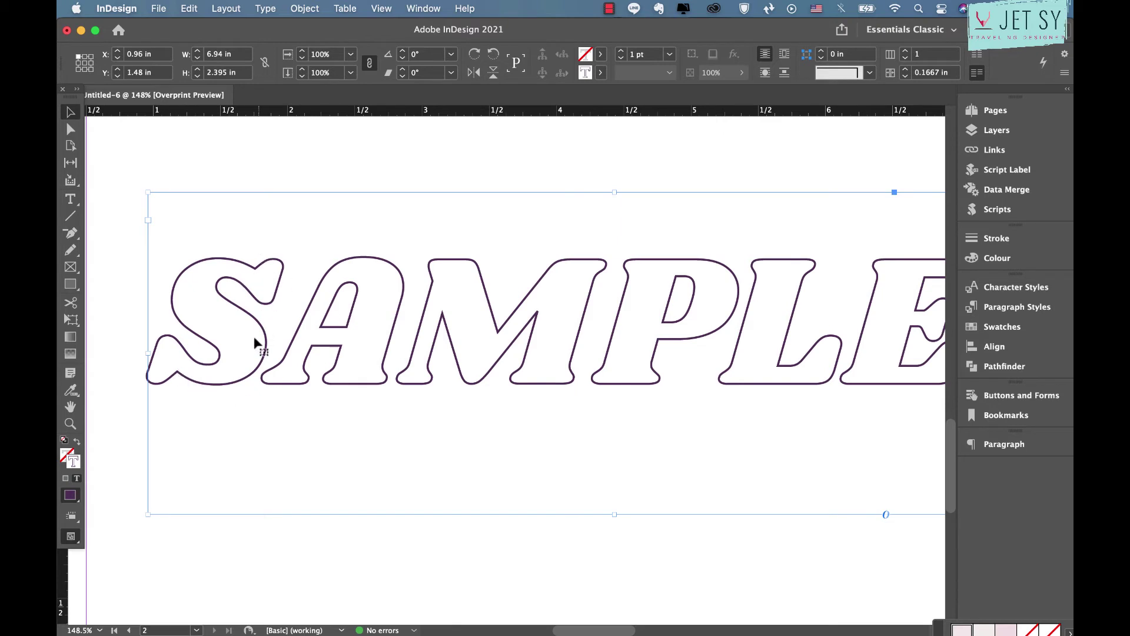
left_click(78, 444)
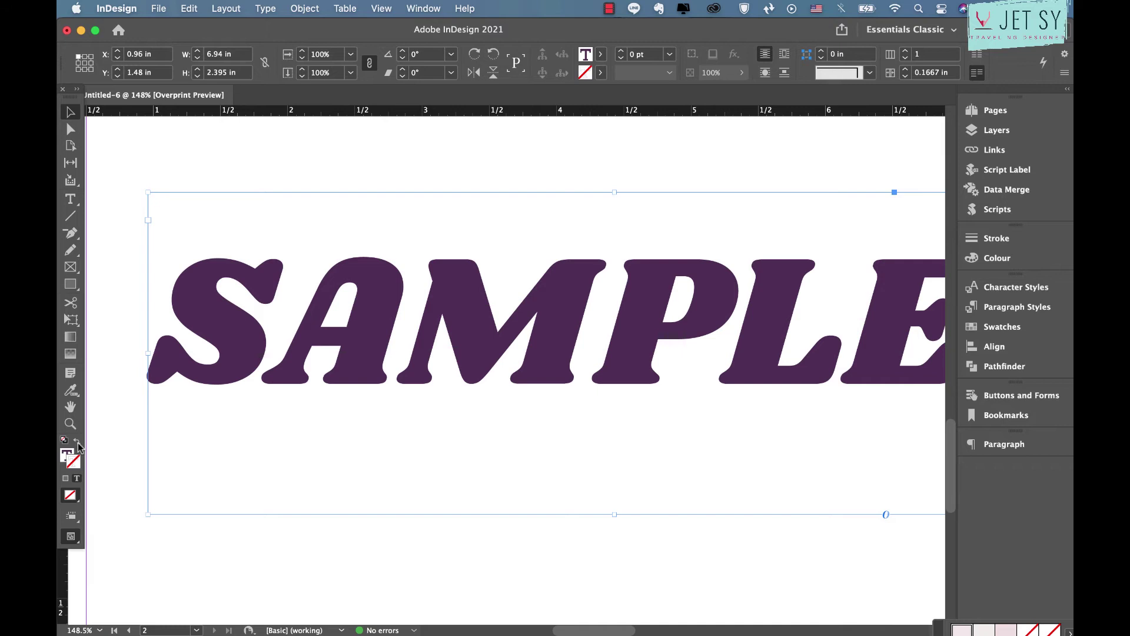
Apply the white-to-magenta gradient to the fill of the SAMPLE text
left_click(75, 450)
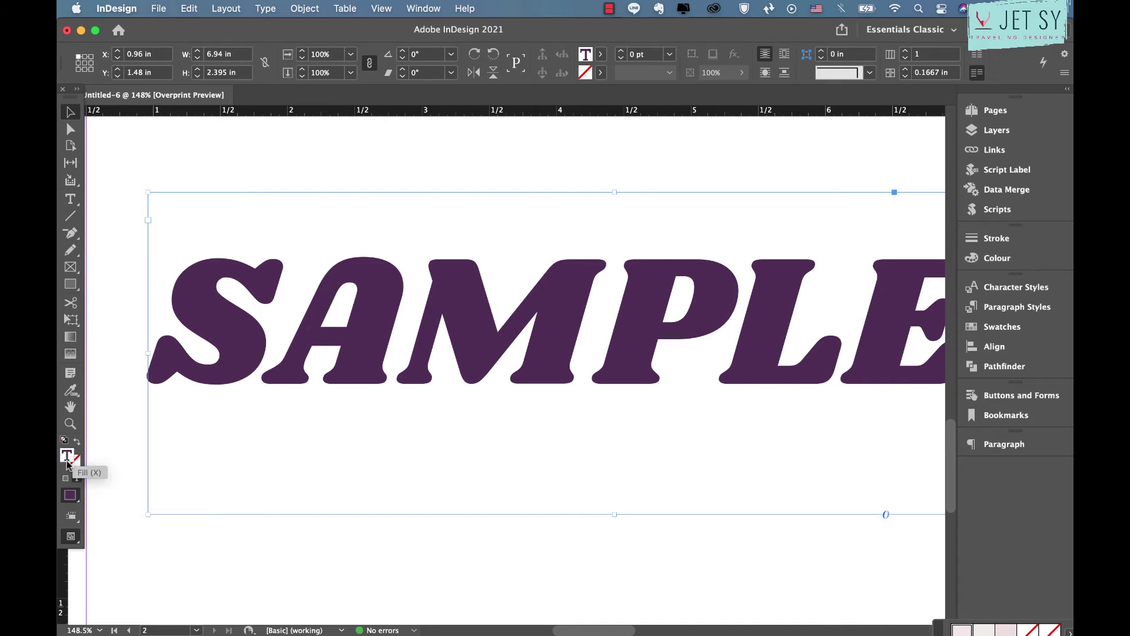
left_click_drag(69, 494, 139, 531)
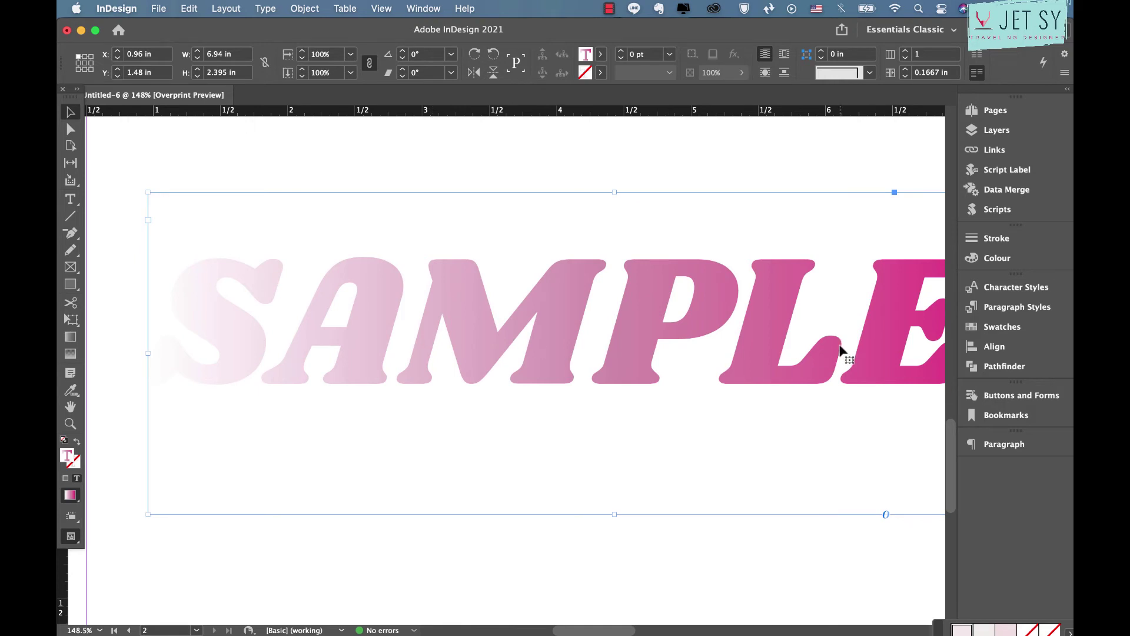
scroll(842, 350, "down", 5)
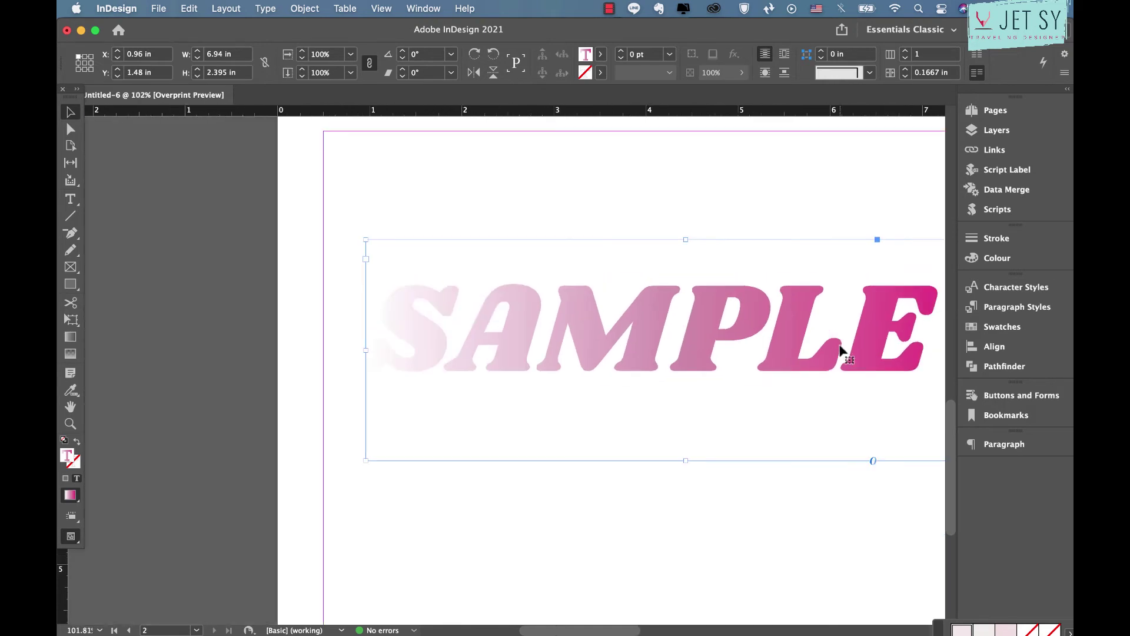
scroll(840, 351, "down", 1)
scroll(840, 351, "right", 4)
scroll(840, 351, "down", 2)
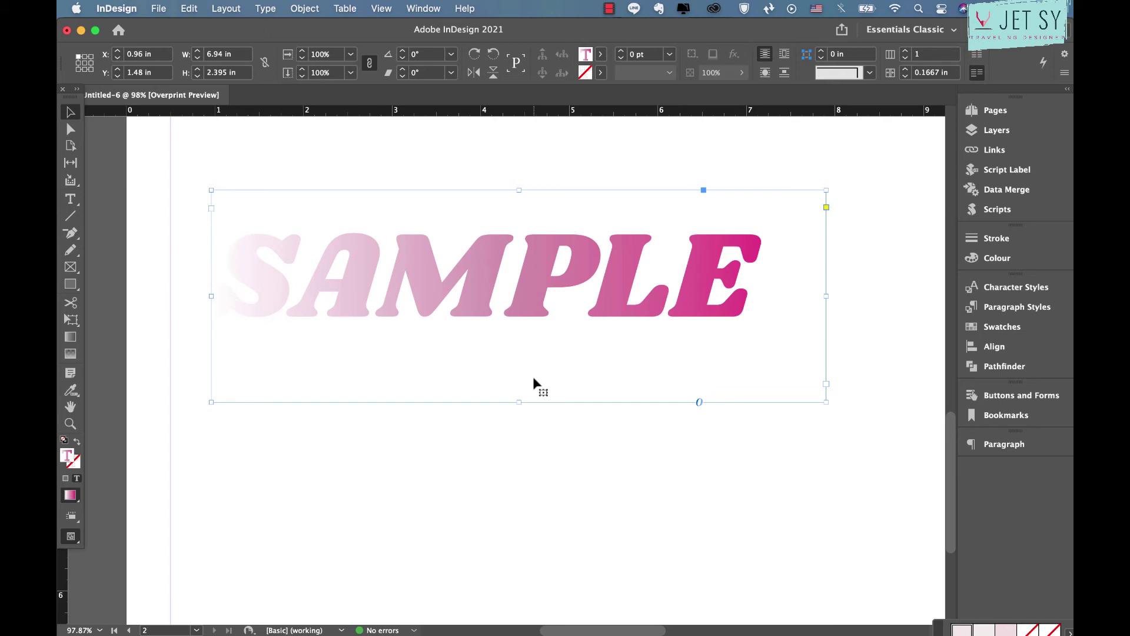
Add a red stop from the C=15 M=100 Y=100 swatch at 19.54% to the SAMPLE text's linear gradient
double_click(71, 495)
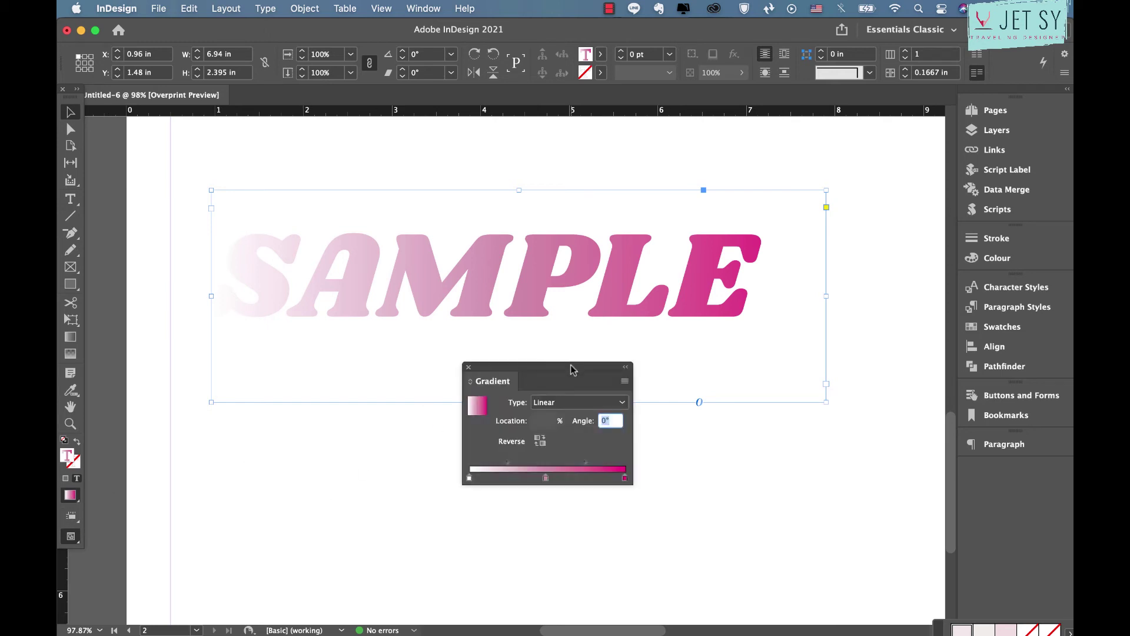
left_click_drag(570, 369, 475, 331)
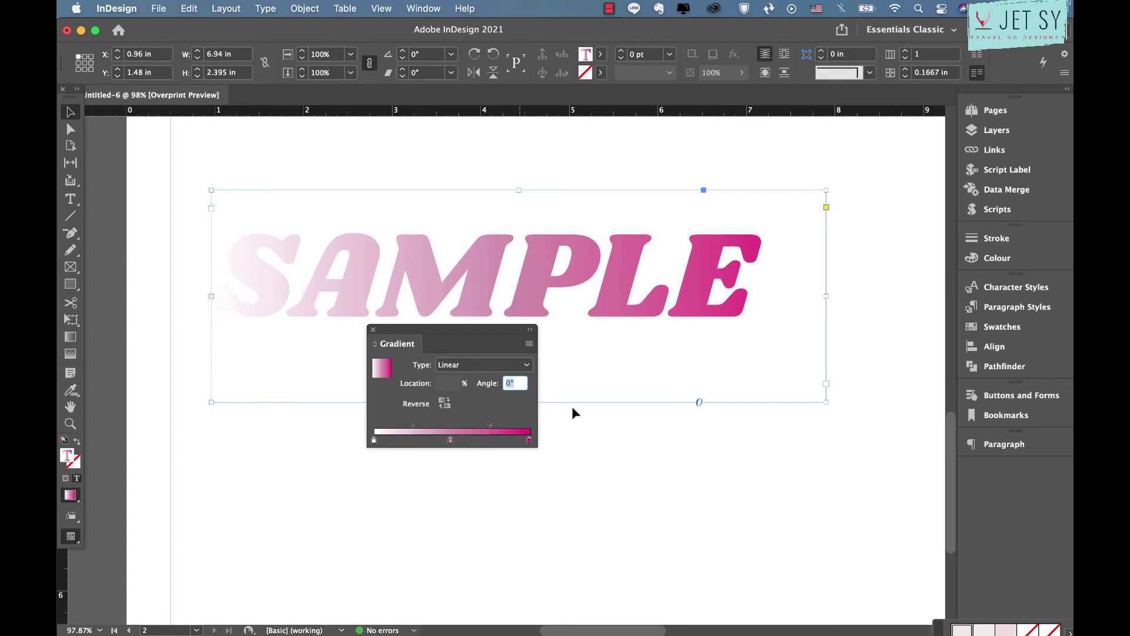
left_click(423, 8)
mouse_move(506, 117)
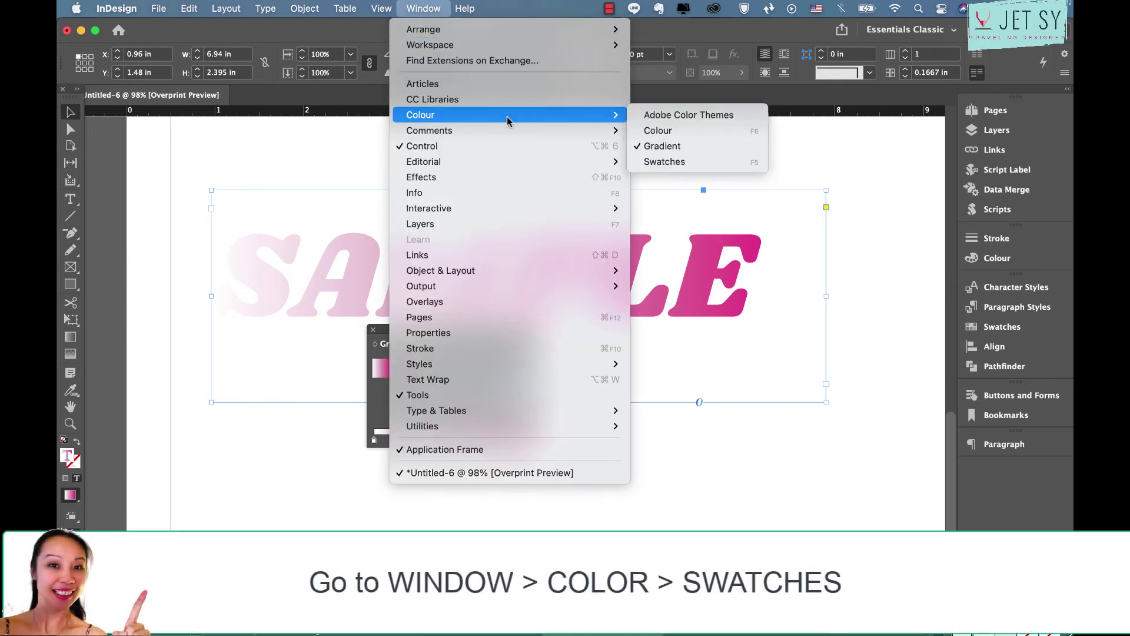
left_click(672, 162)
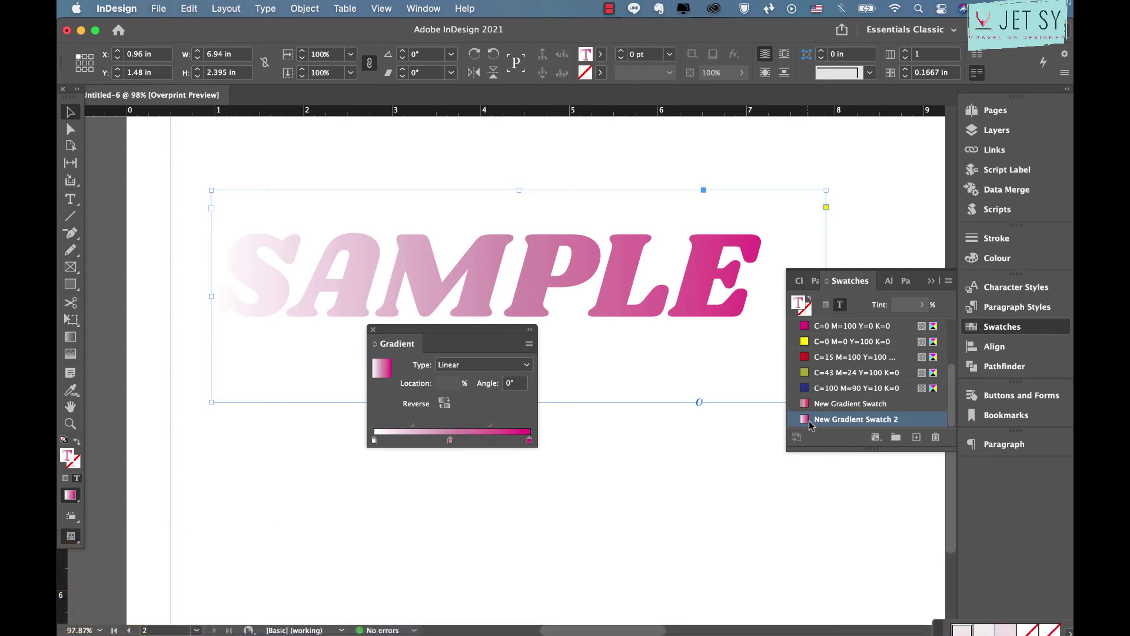
left_click(408, 440)
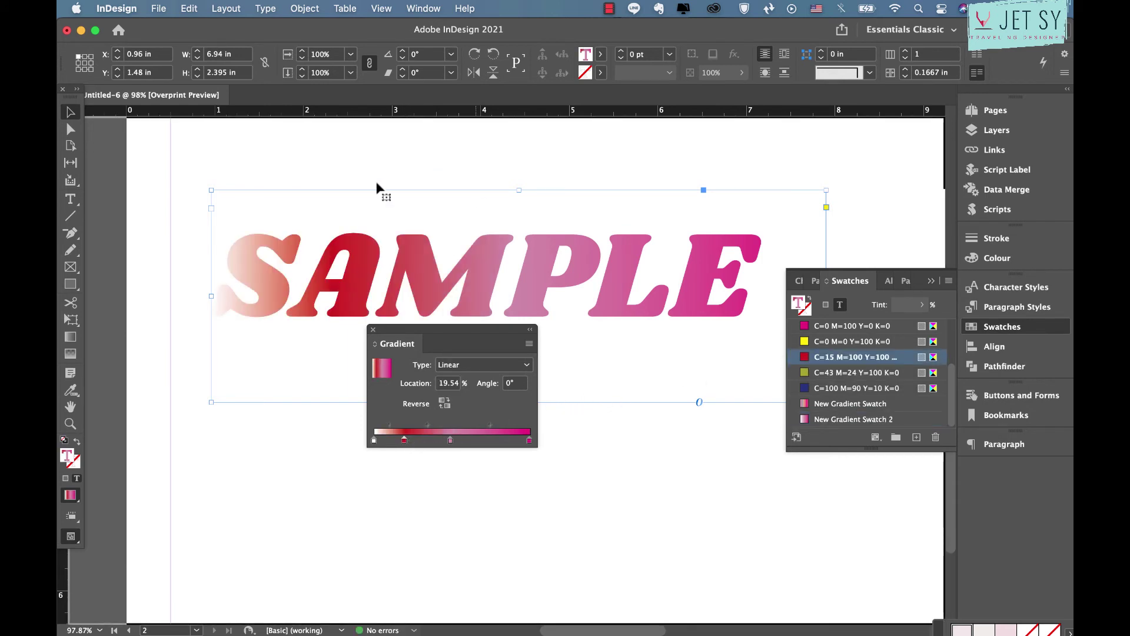
left_click_drag(468, 334, 468, 372)
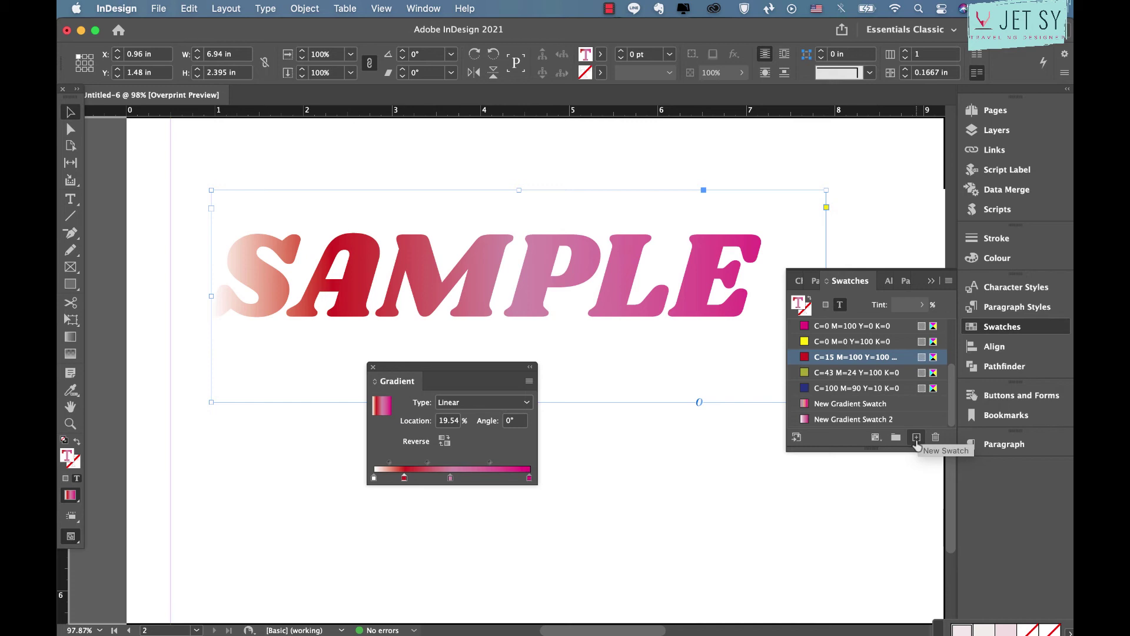
Start a new gradient swatch, setting the pink stop to 100% yellow at 67.92% and the end stop to C=0 M=0 Y=100 K=0 at 90.68%
left_click(948, 281)
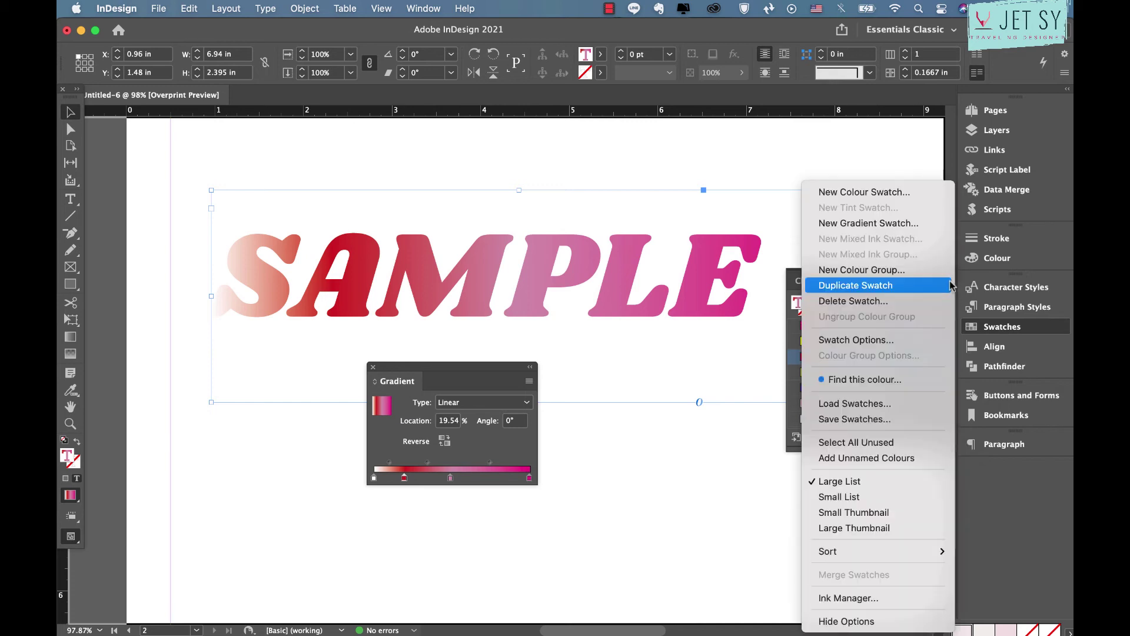
left_click(900, 224)
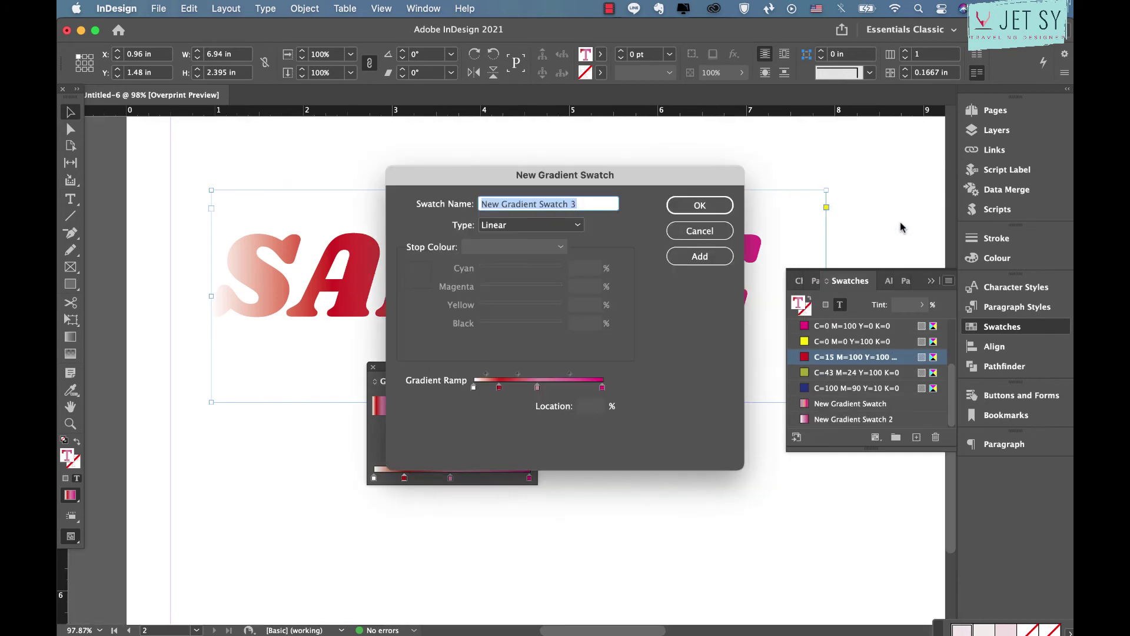
left_click(536, 388)
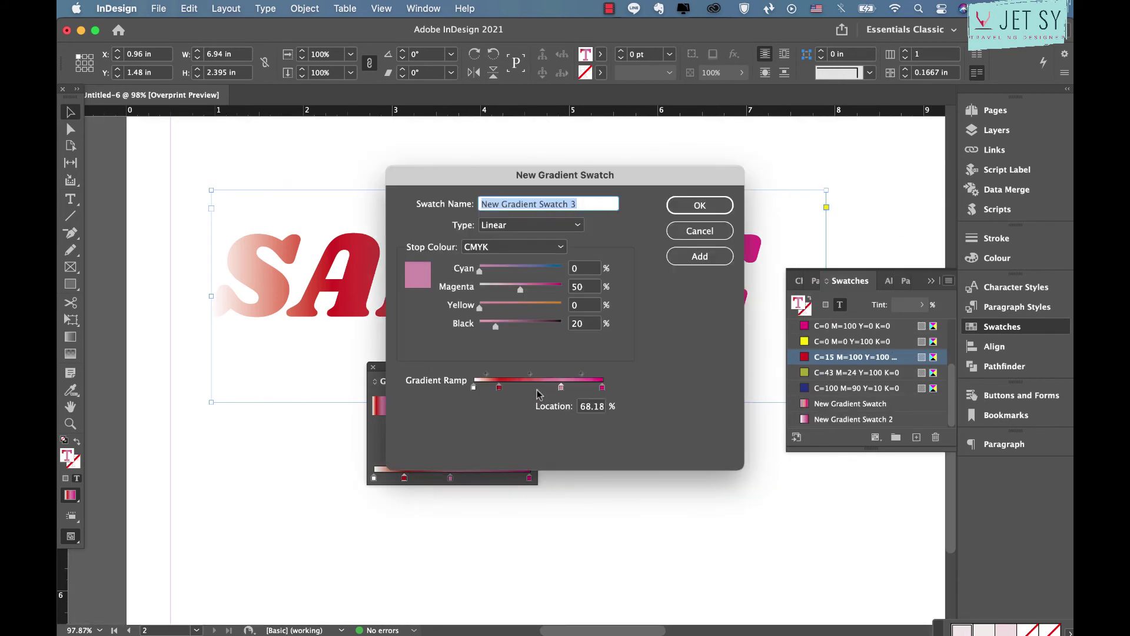
left_click_drag(499, 310, 561, 308)
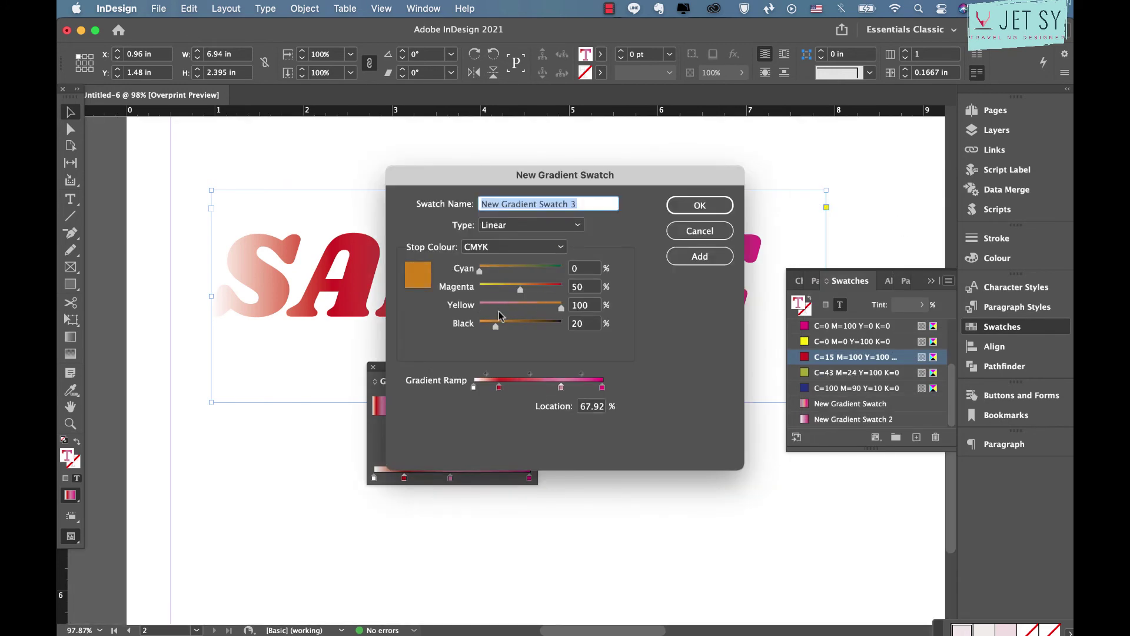
left_click_drag(602, 387, 589, 387)
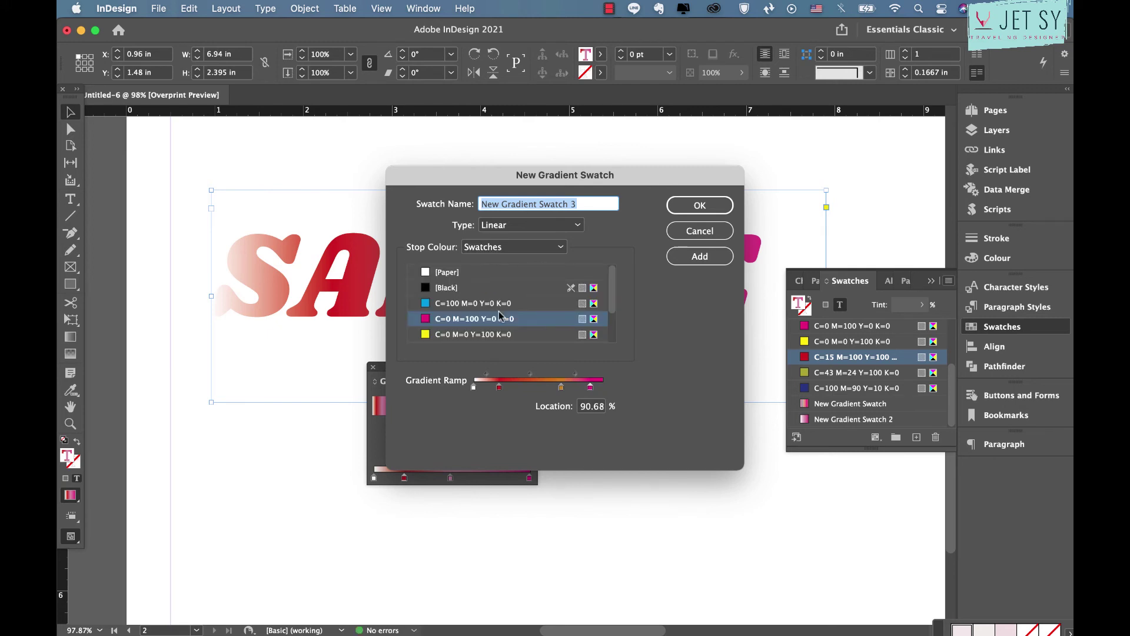
left_click(469, 333)
Change the red stop to C=100 M=0 Y=0 K=0 at 25.83% and add the gradient as New Gradient Swatch 3
left_click(499, 388)
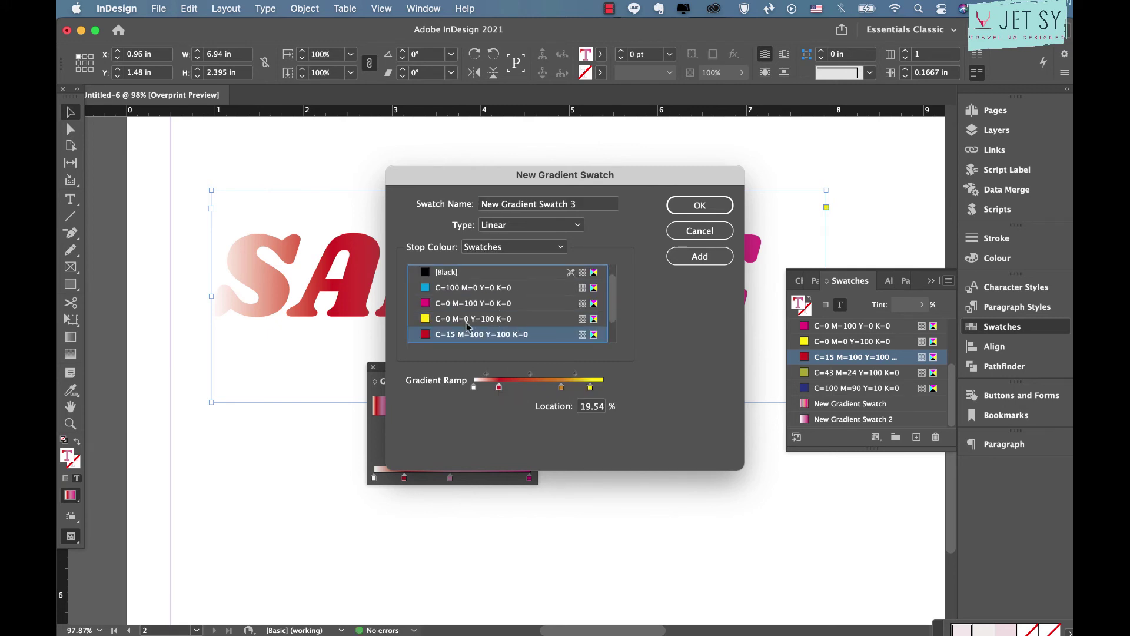
left_click(440, 303)
left_click(447, 287)
left_click_drag(500, 388, 508, 389)
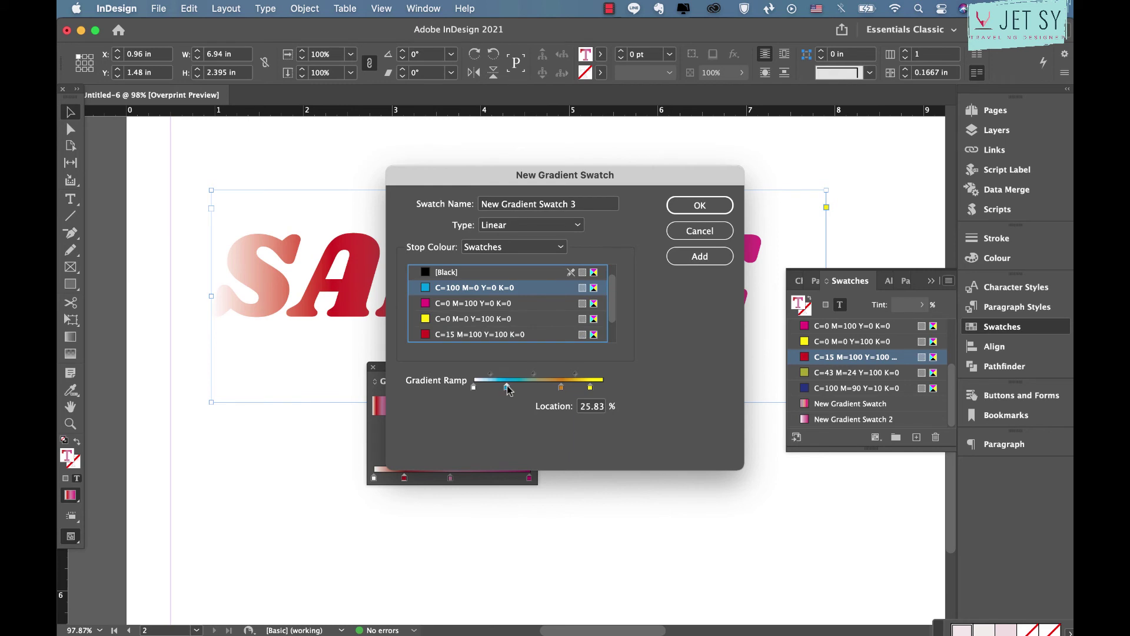
left_click(716, 263)
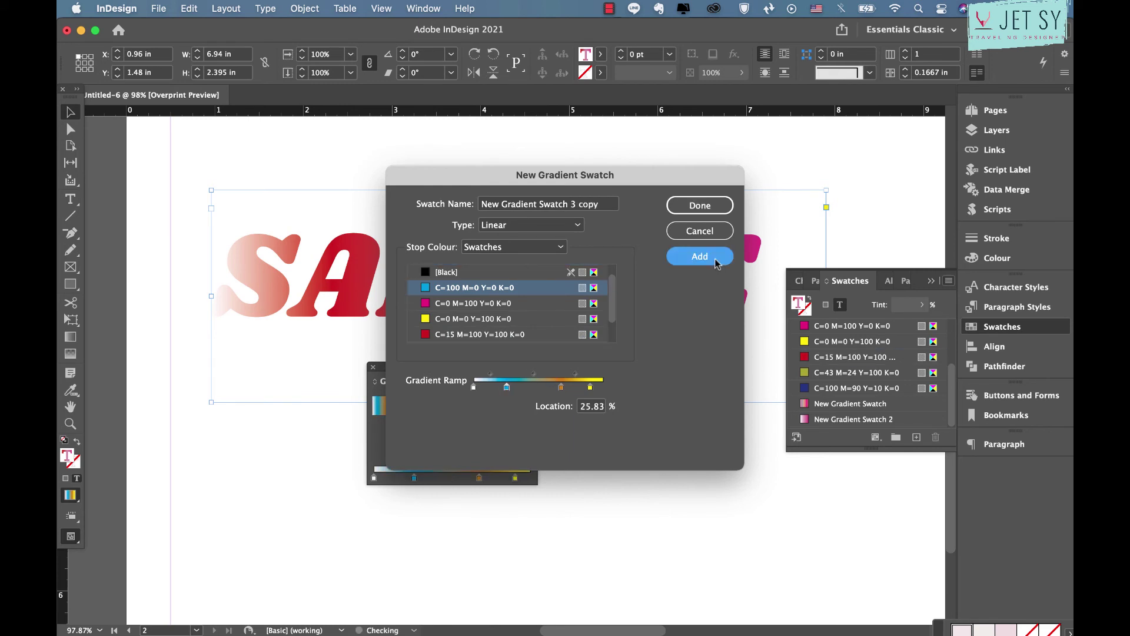
left_click(723, 206)
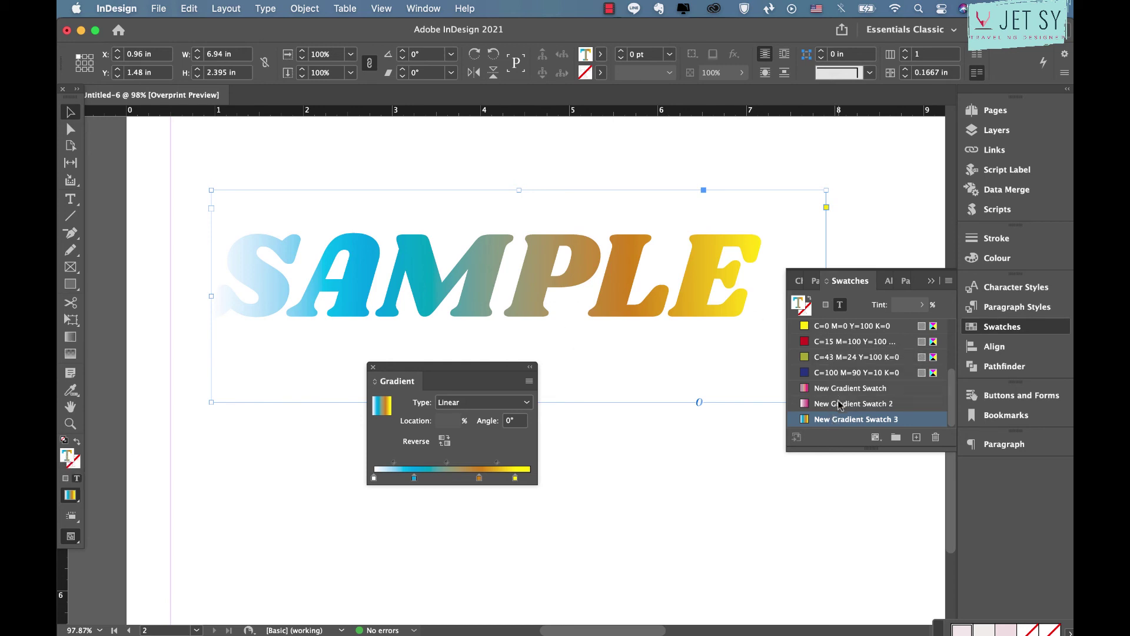
Try the C=43 M=24 Y=100 K=0 and C=100 M=90 Y=10 K=0 swatches on the SAMPLE text, and settle on New Gradient Swatch
left_click(843, 395)
left_click(845, 389)
left_click(844, 373)
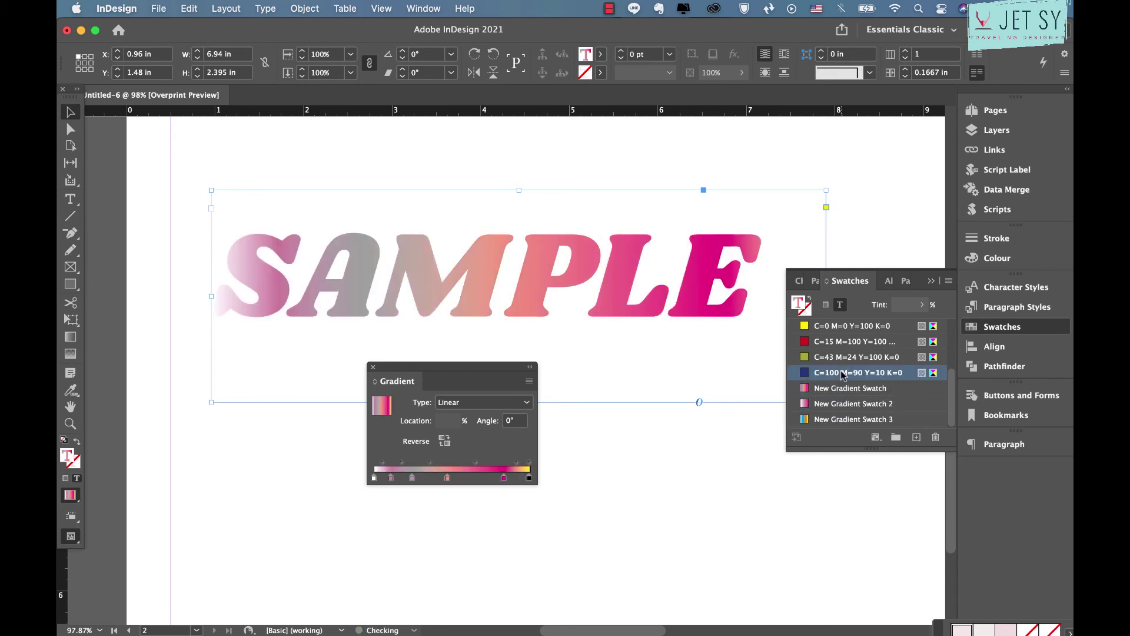
left_click(842, 356)
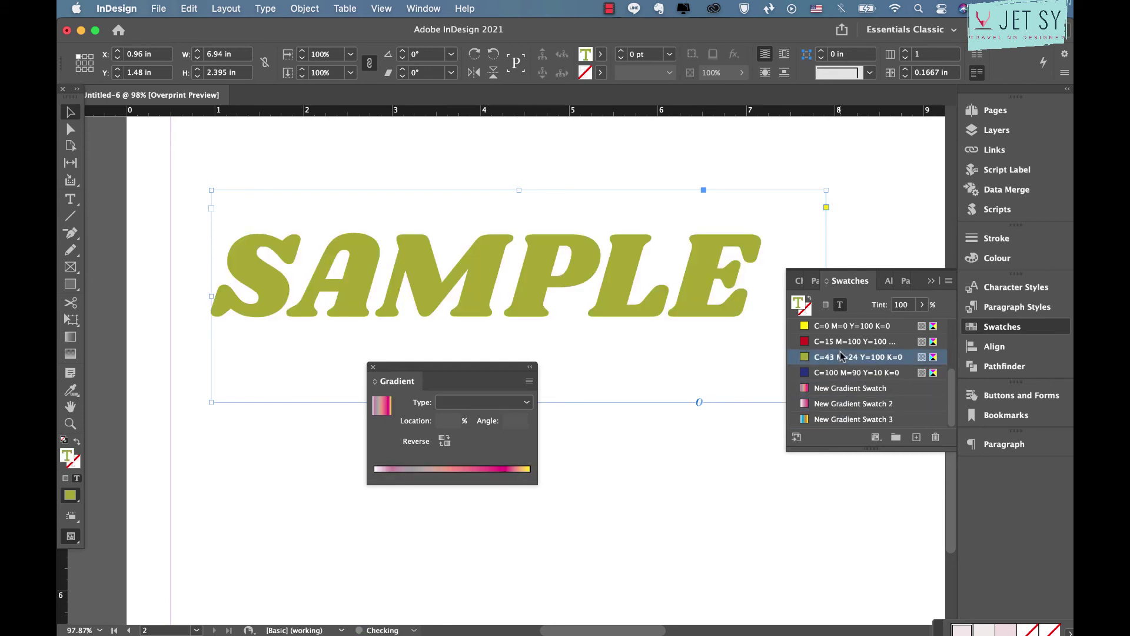
left_click(848, 372)
left_click(852, 391)
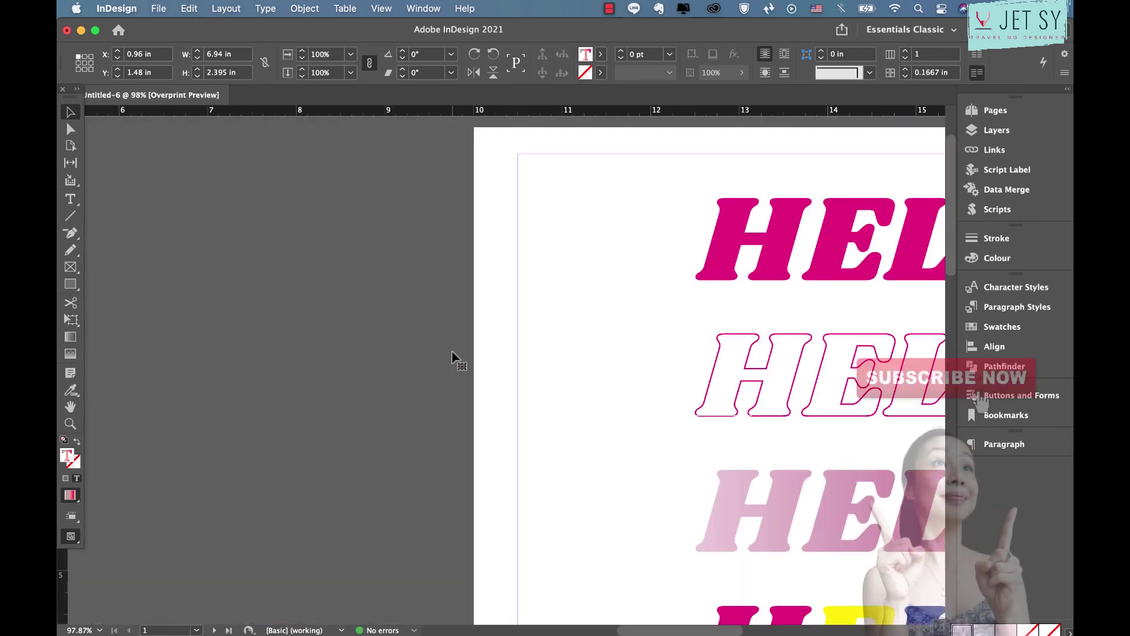
Examine the HELLO text examples on page 1, comparing the solid, outlined, gradient and multicoloured versions
scroll(454, 356, "up", 3)
scroll(453, 356, "right", 10)
scroll(453, 356, "down", 5)
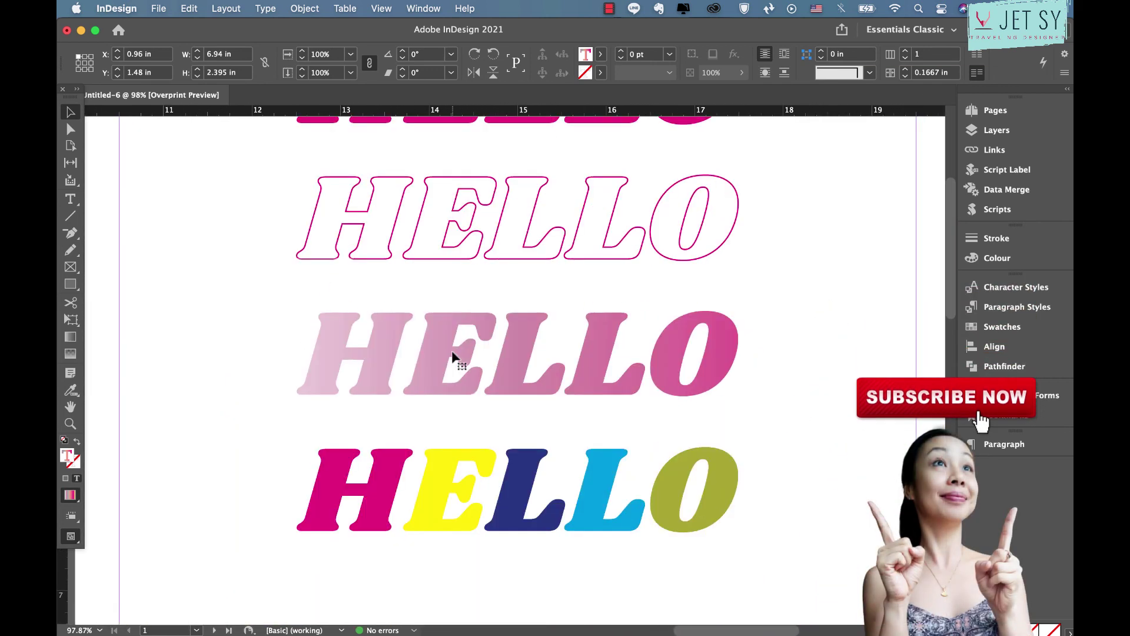
scroll(453, 356, "up", 5)
scroll(453, 356, "right", 1)
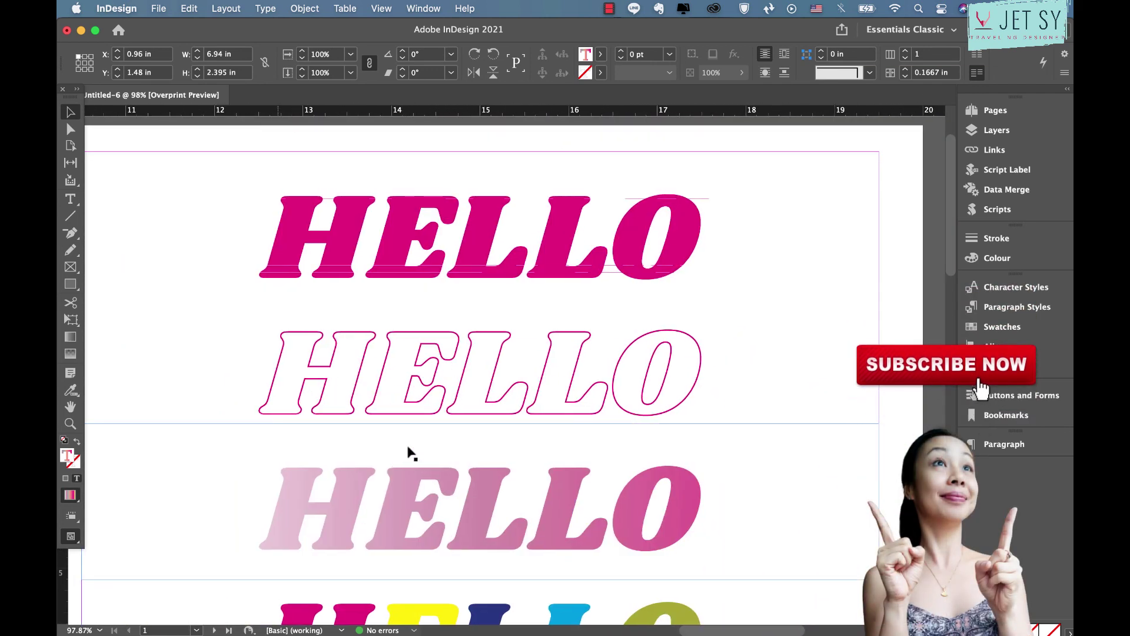
scroll(198, 498, "down", 3)
scroll(197, 497, "left", 1)
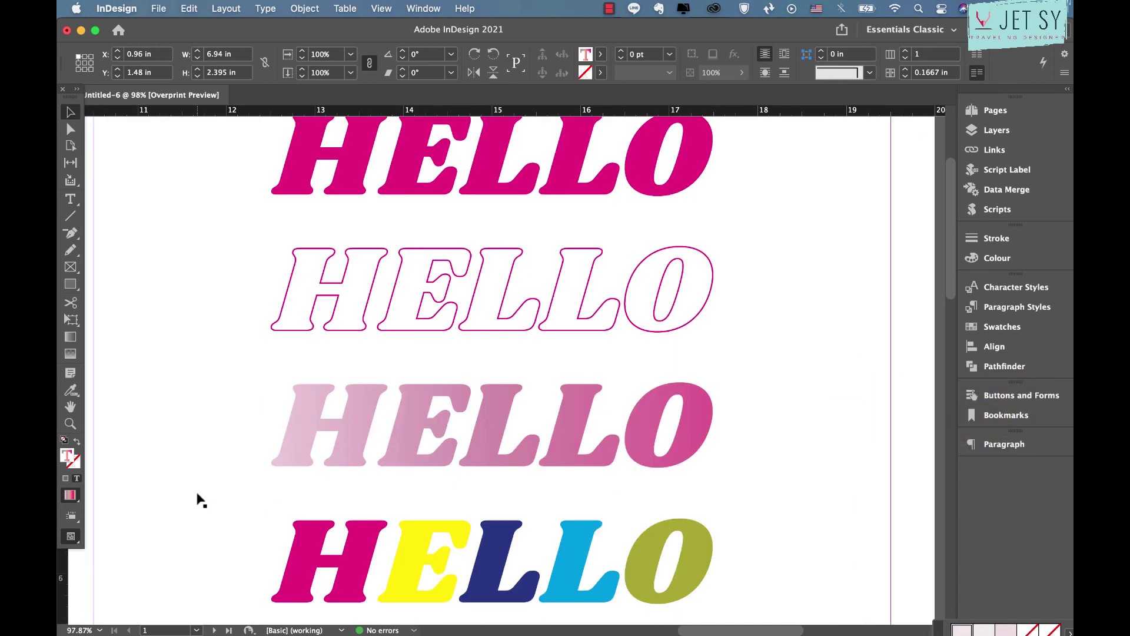
scroll(202, 503, "down", 5)
scroll(202, 503, "left", 2)
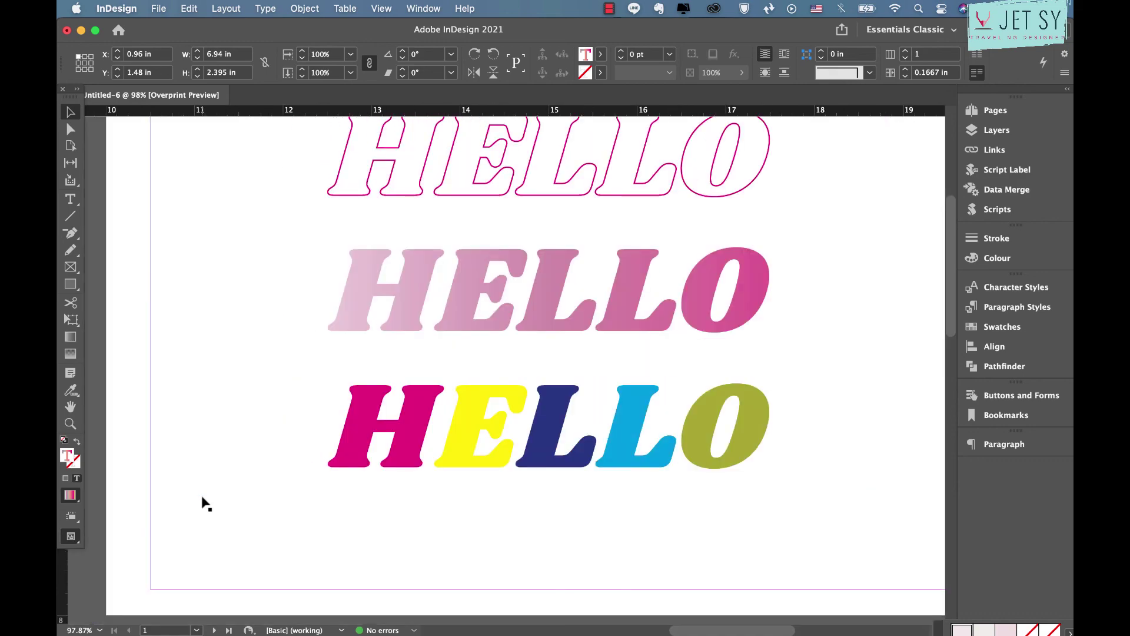
scroll(202, 504, "up", 5)
scroll(202, 503, "left", 1)
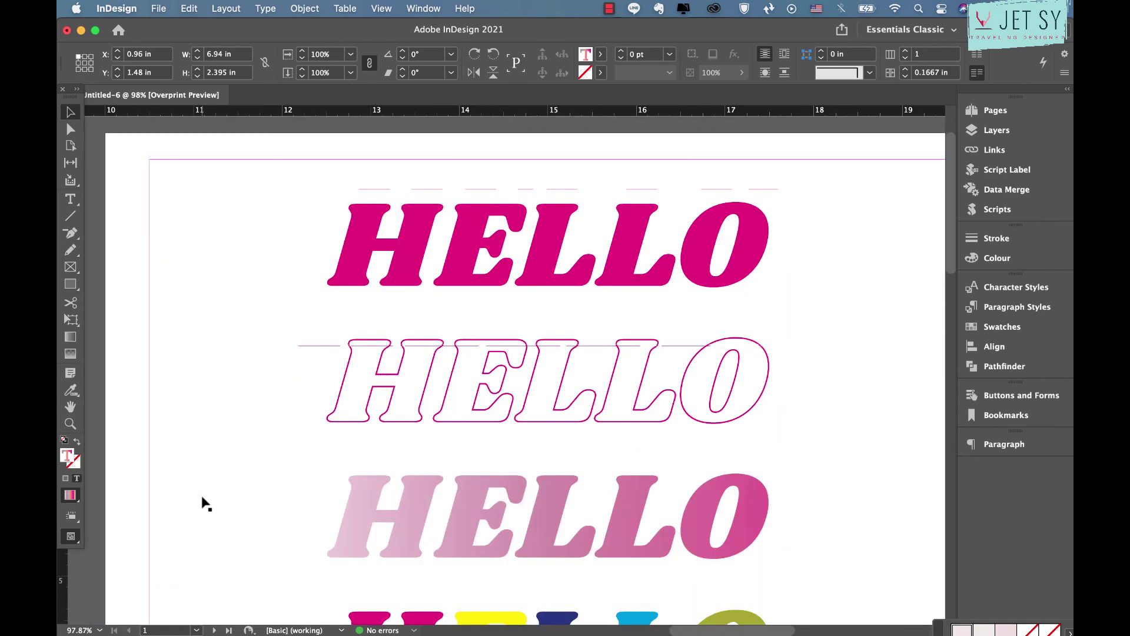